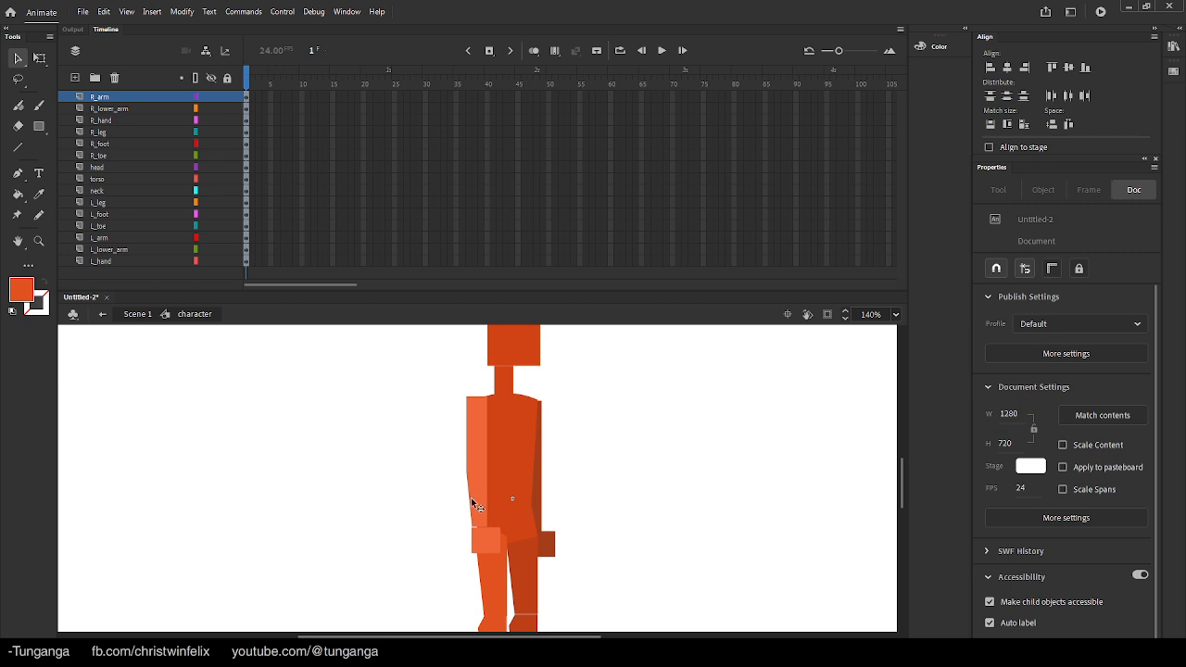
pyautogui.click(485, 542)
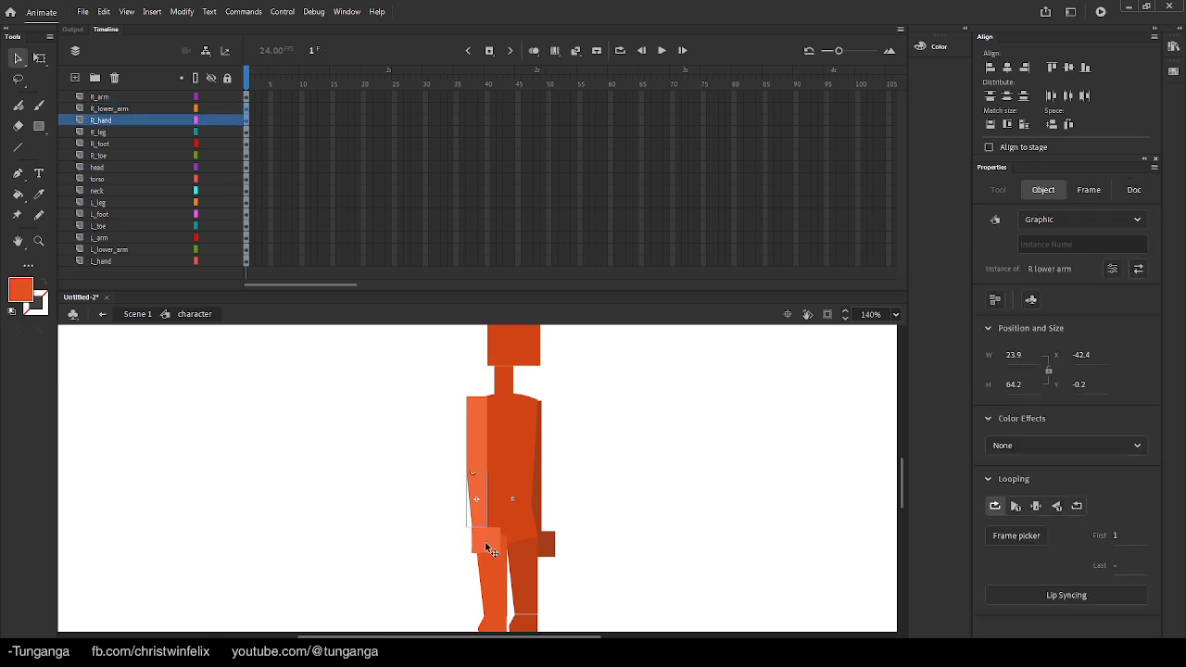
pyautogui.click(473, 424)
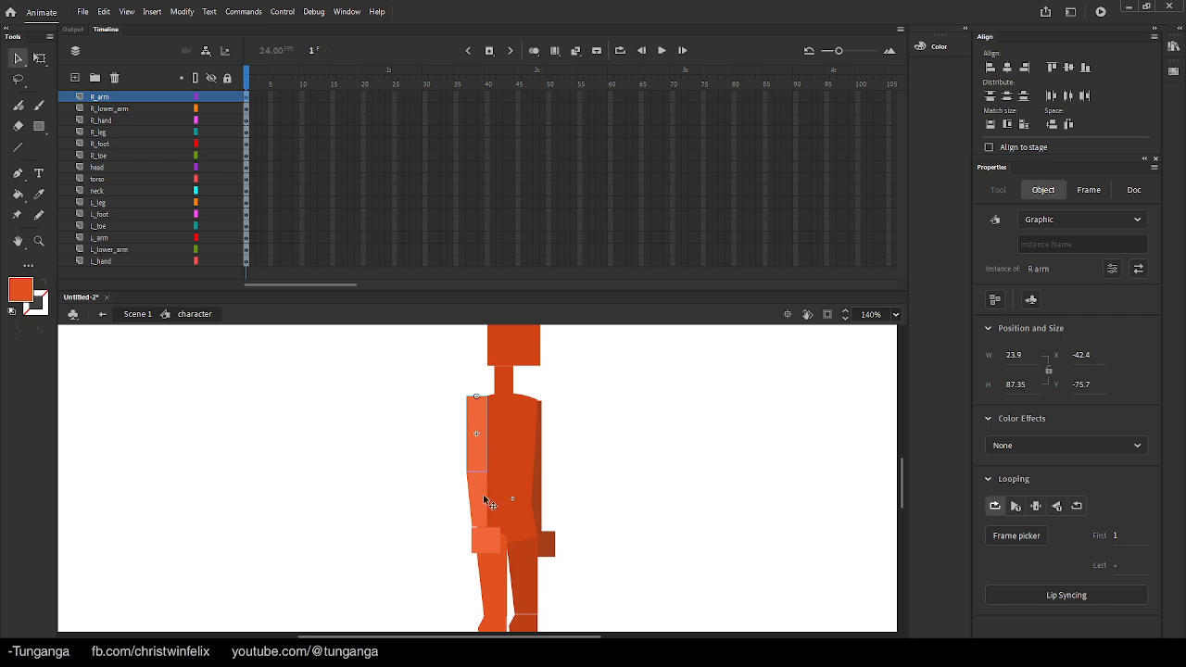
pyautogui.click(392, 546)
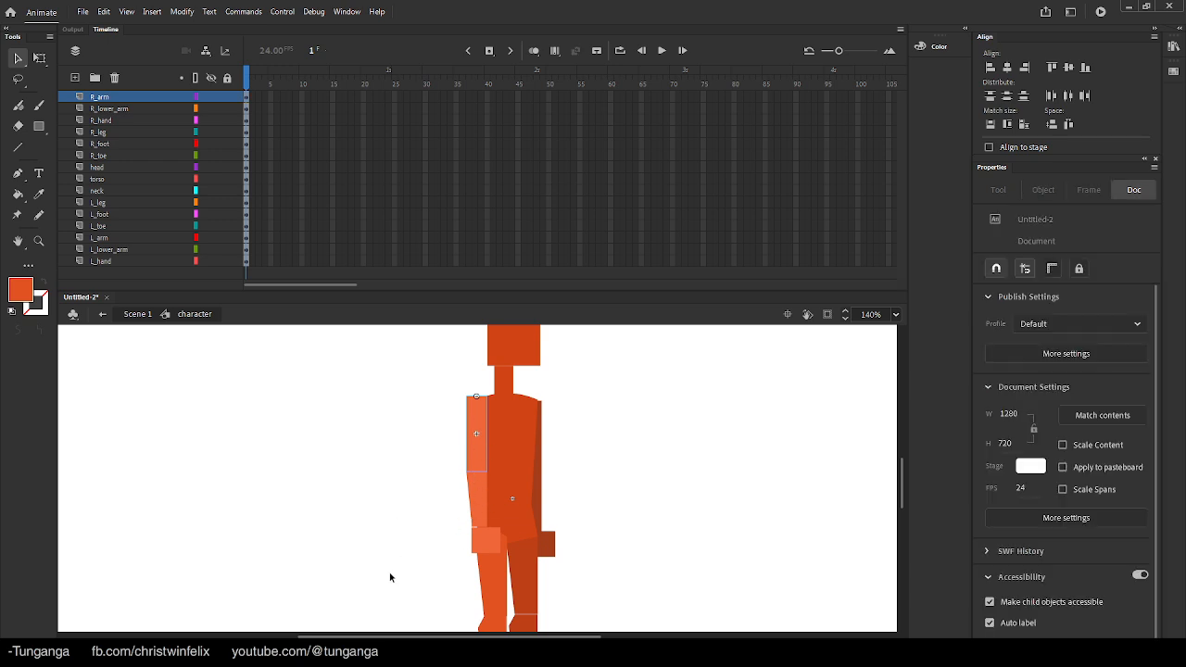
# - Inside the L leg symbol, bend the lower edge downward into a curve that overlaps the lower leg at the knee
pyautogui.scroll(-3, 416, 519)
pyautogui.scroll(2, 485, 490)
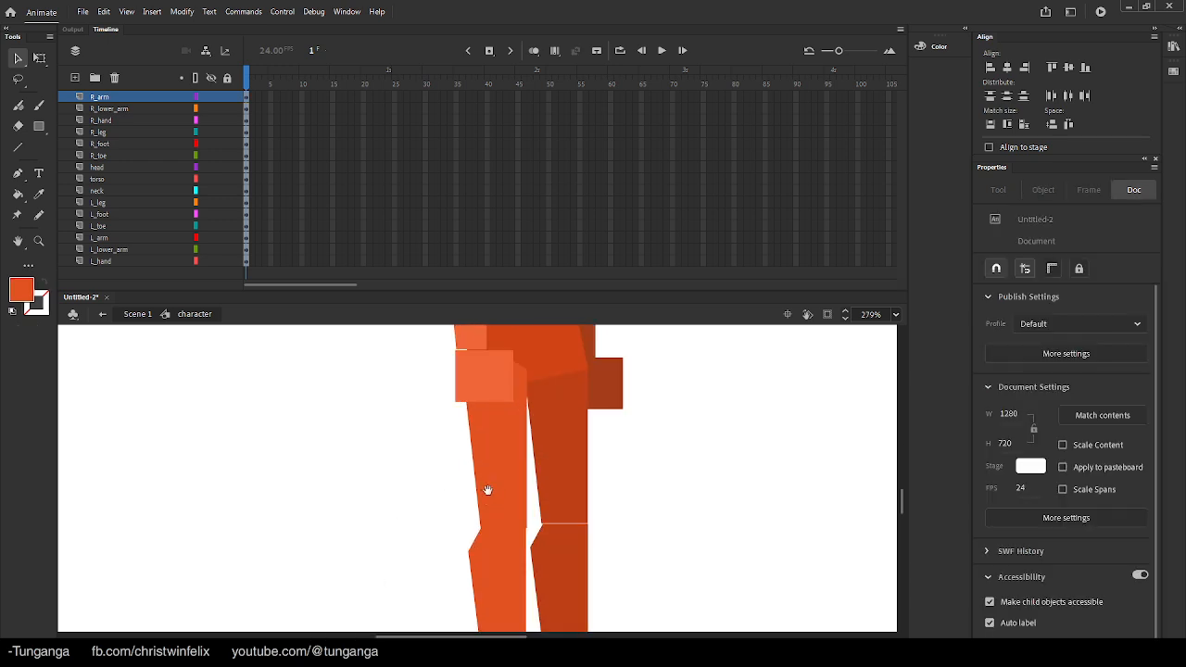
pyautogui.scroll(2, 544, 517)
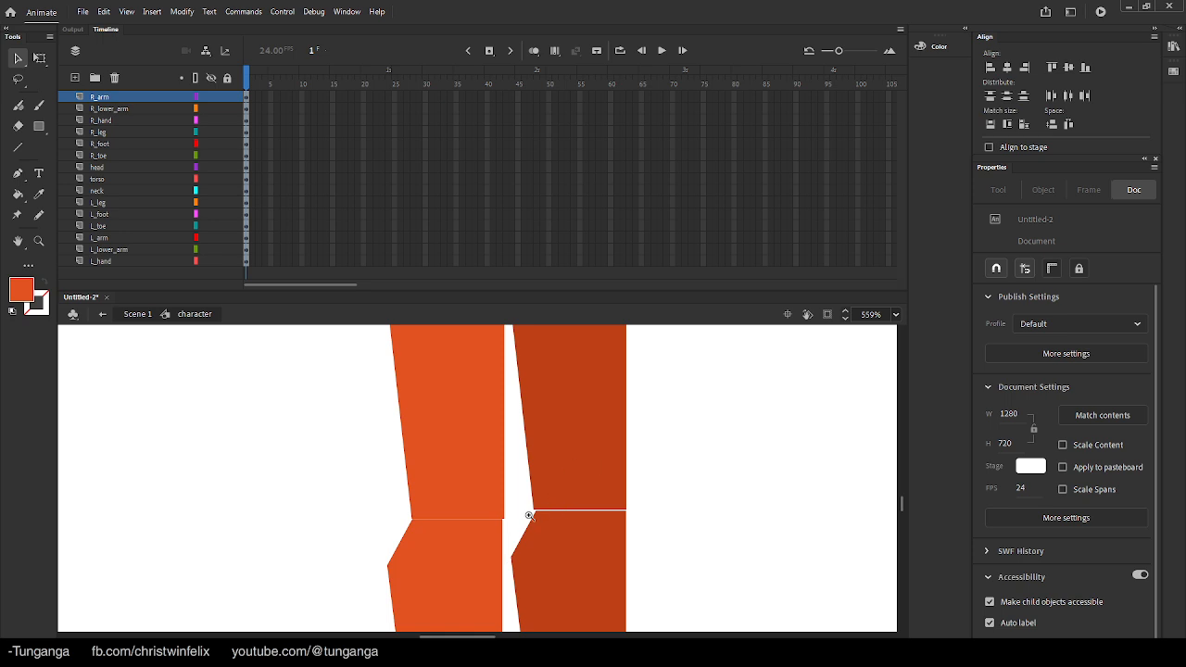
pyautogui.scroll(2, 528, 516)
pyautogui.doubleClick(605, 418)
pyautogui.moveTo(587, 473); pyautogui.dragTo(622, 529)
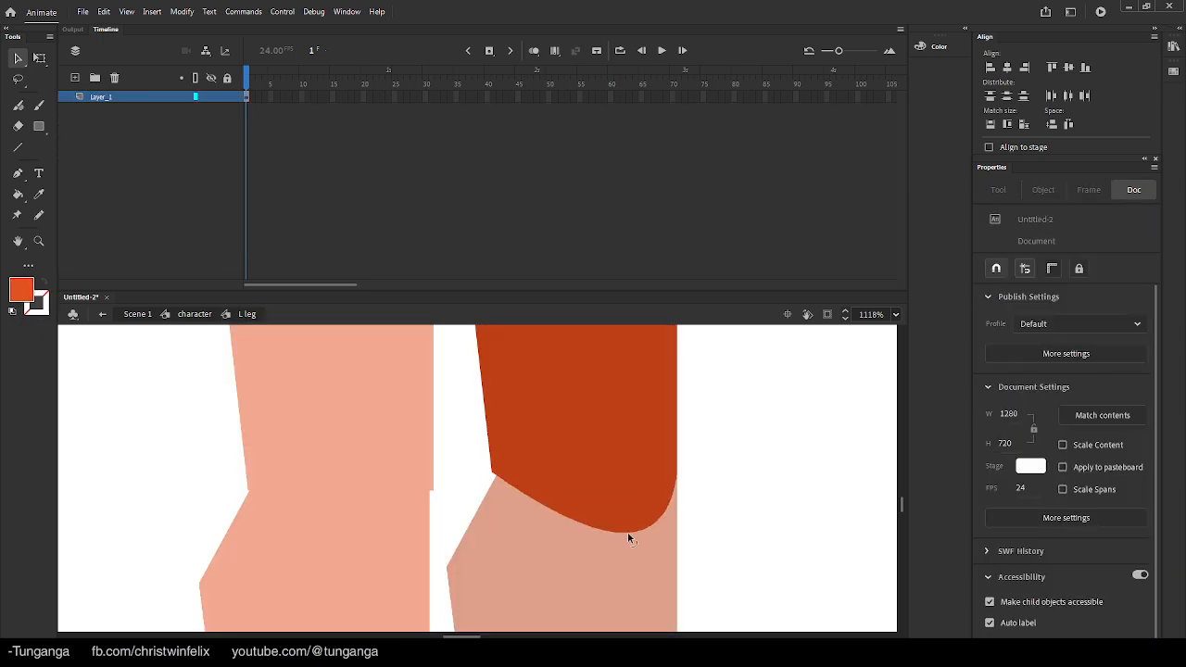
pyautogui.hotkey('ctrl', 'z')
# - Inside the R leg symbol, bend the lower edge downward into a curve that overlaps the knee
pyautogui.doubleClick(463, 525)
pyautogui.doubleClick(294, 423)
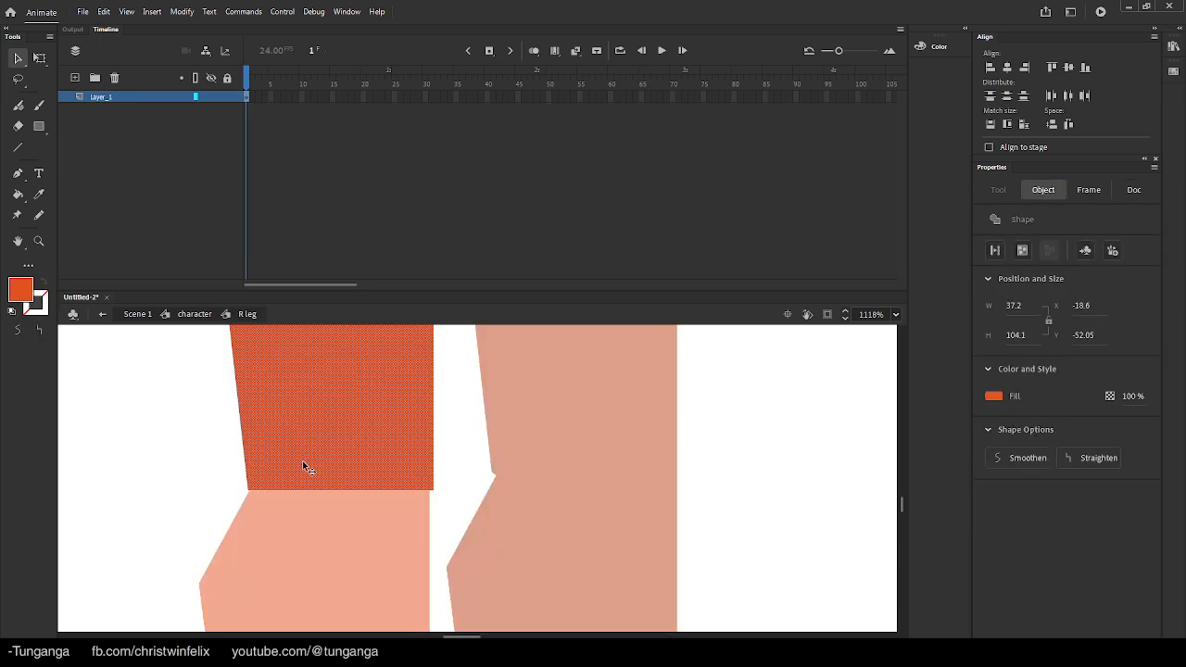
pyautogui.click(334, 504)
pyautogui.moveTo(339, 490); pyautogui.dragTo(377, 549)
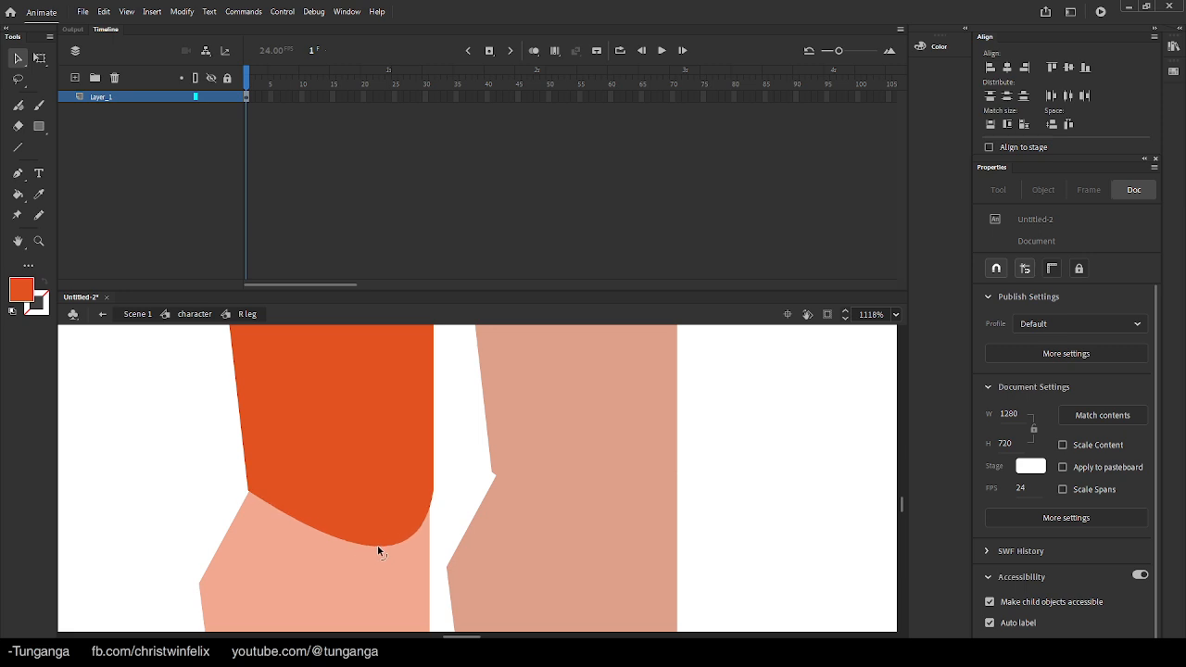
# - Inside the R foot symbol, bend the upper edge upward into a curve at the knee, and return to the character
pyautogui.doubleClick(329, 550)
pyautogui.doubleClick(324, 546)
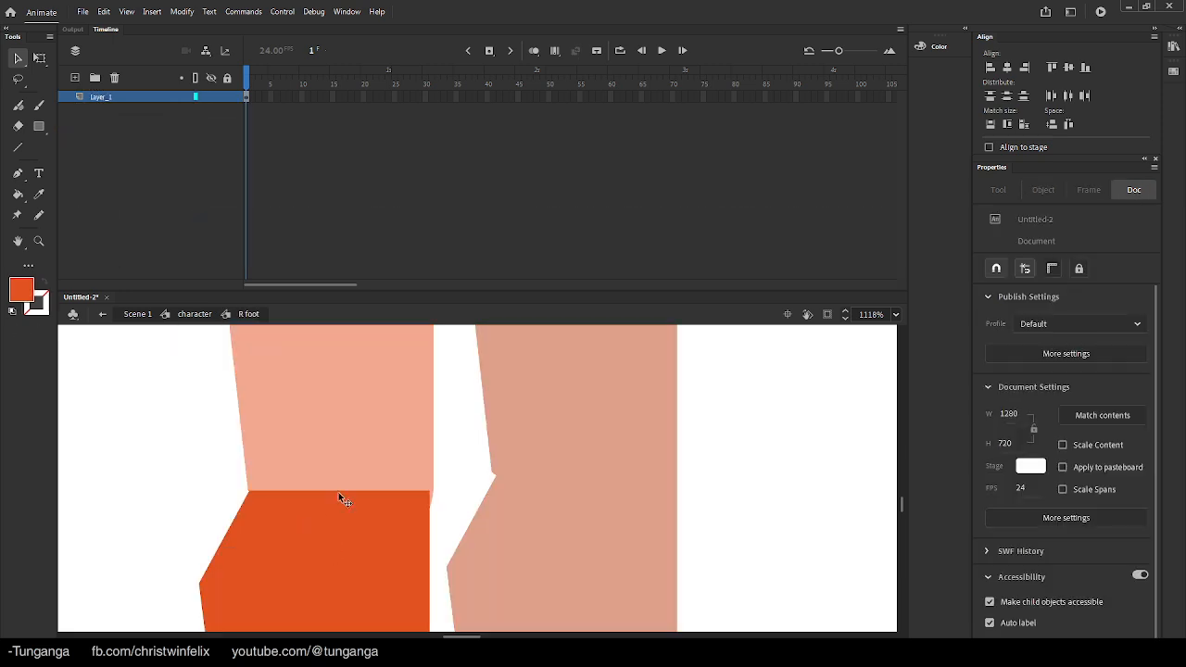
pyautogui.moveTo(339, 491); pyautogui.dragTo(367, 439)
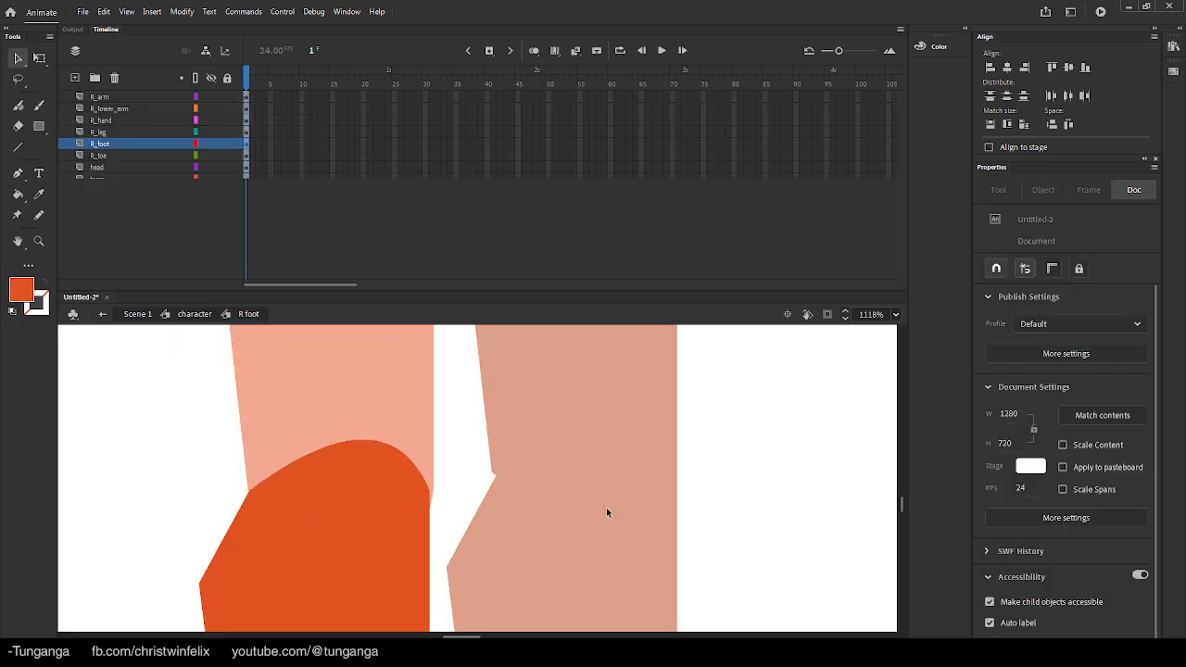
pyautogui.doubleClick(607, 509)
# - Inside the L foot symbol, bend the upper edge upward into a curve at the knee, and return to the character
pyautogui.doubleClick(485, 528)
pyautogui.doubleClick(489, 528)
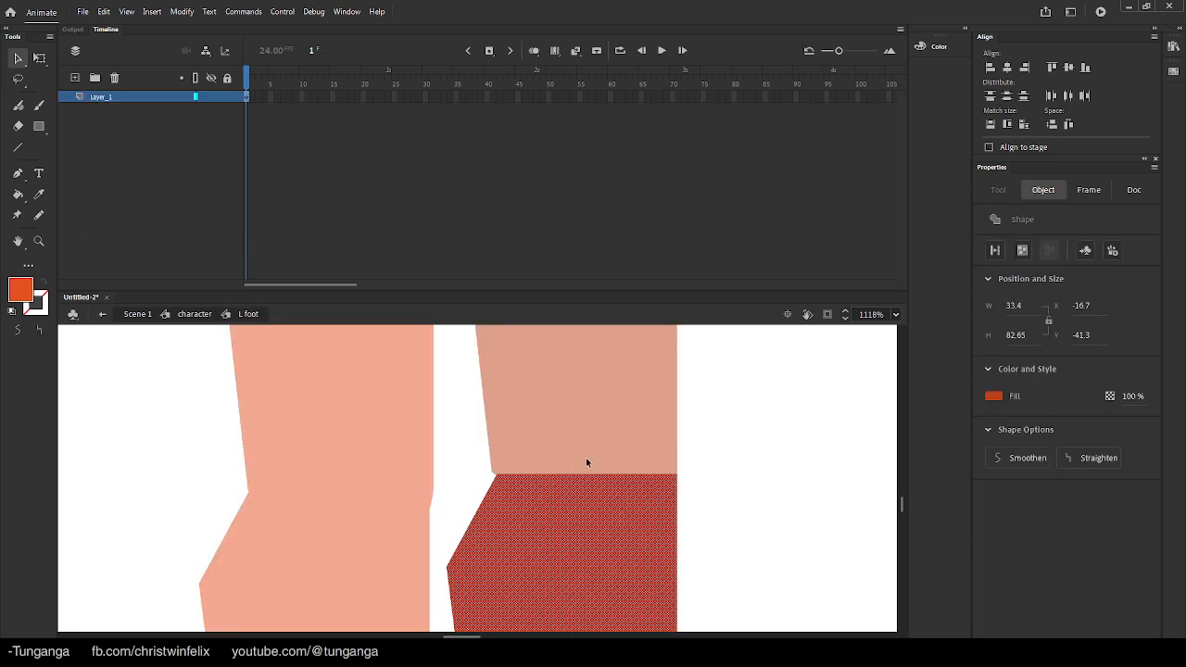
pyautogui.click(586, 458)
pyautogui.moveTo(588, 473); pyautogui.dragTo(609, 417)
pyautogui.hotkey('ctrl', '-')
pyautogui.hotkey('ctrl', '-')
pyautogui.doubleClick(370, 448)
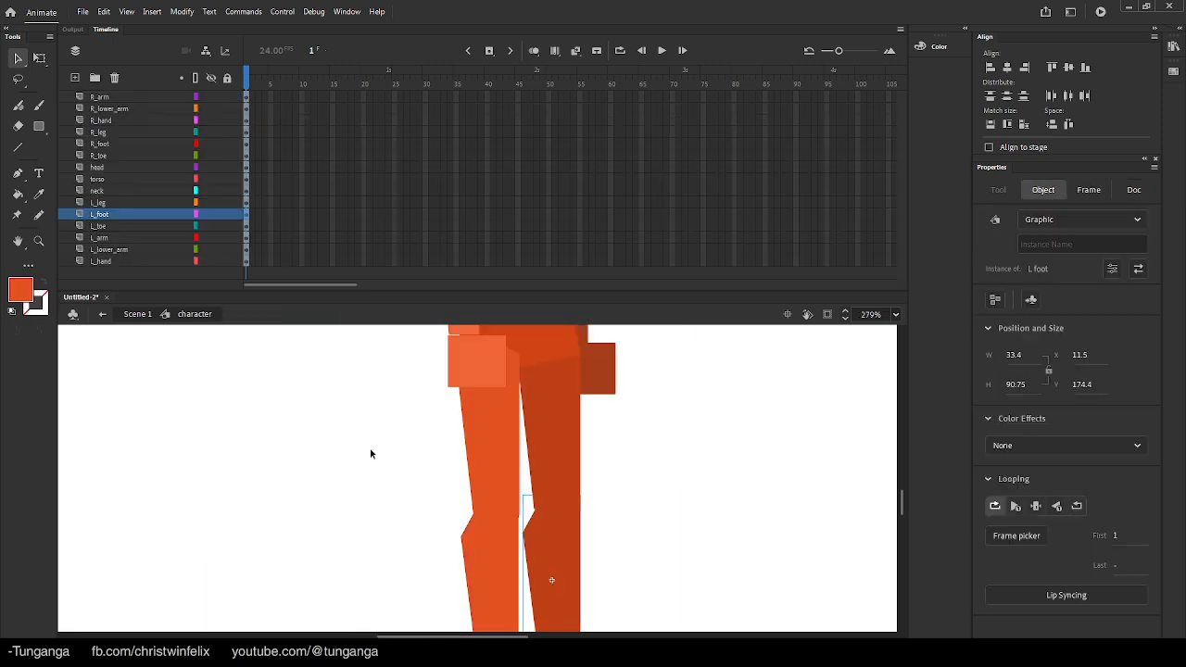
# - Inside the R lower arm symbol, round the shape's ends so they overlap the elbow and the wrist
pyautogui.scroll(4, 373, 454)
pyautogui.click(389, 530)
pyautogui.doubleClick(458, 475)
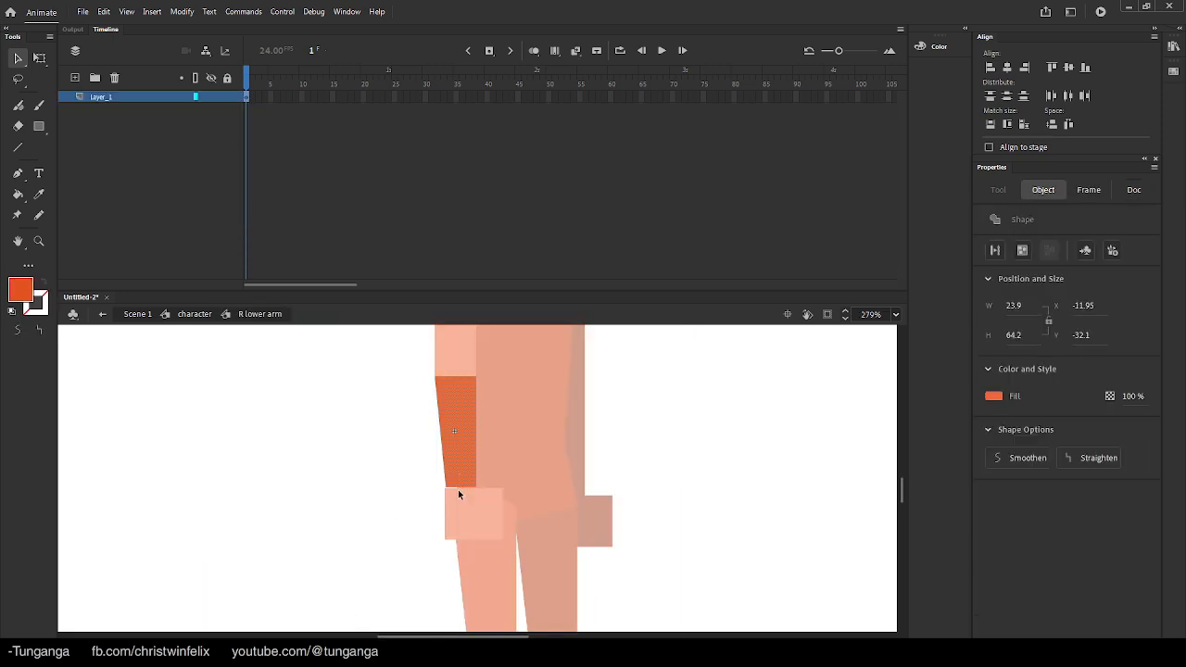
pyautogui.click(450, 497)
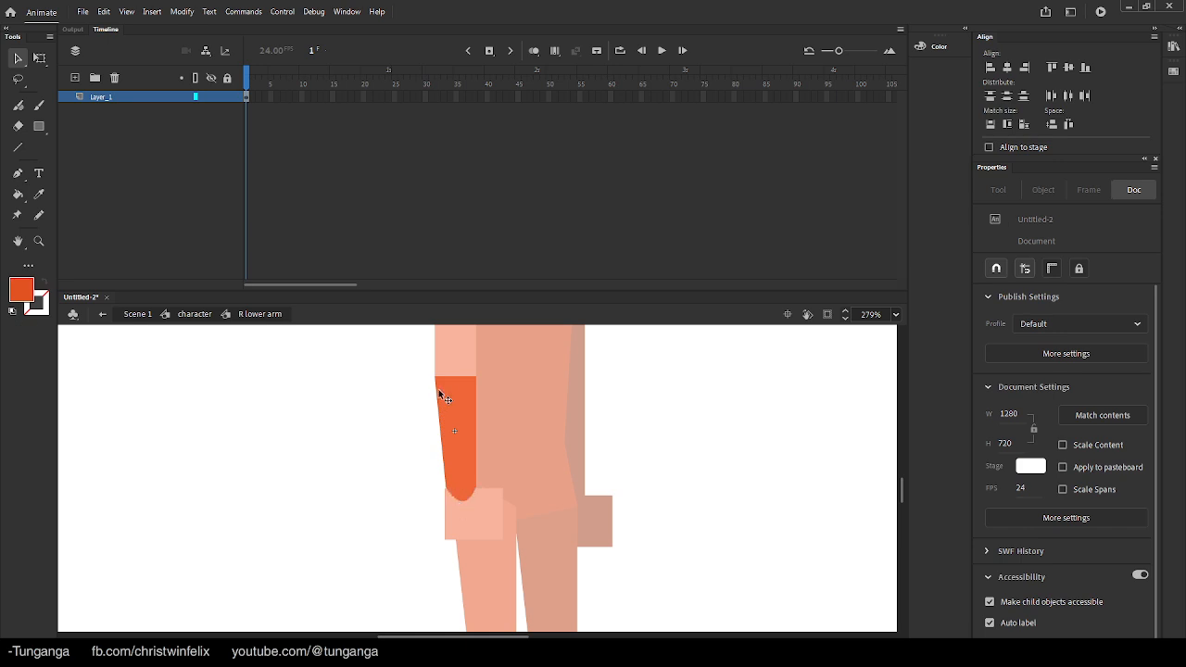
# - Inside the L lower arm symbol, round the shape's upper and lower ends, and return to the character
pyautogui.doubleClick(583, 425)
pyautogui.doubleClick(583, 431)
pyautogui.click(570, 491)
pyautogui.moveTo(565, 493); pyautogui.dragTo(572, 522)
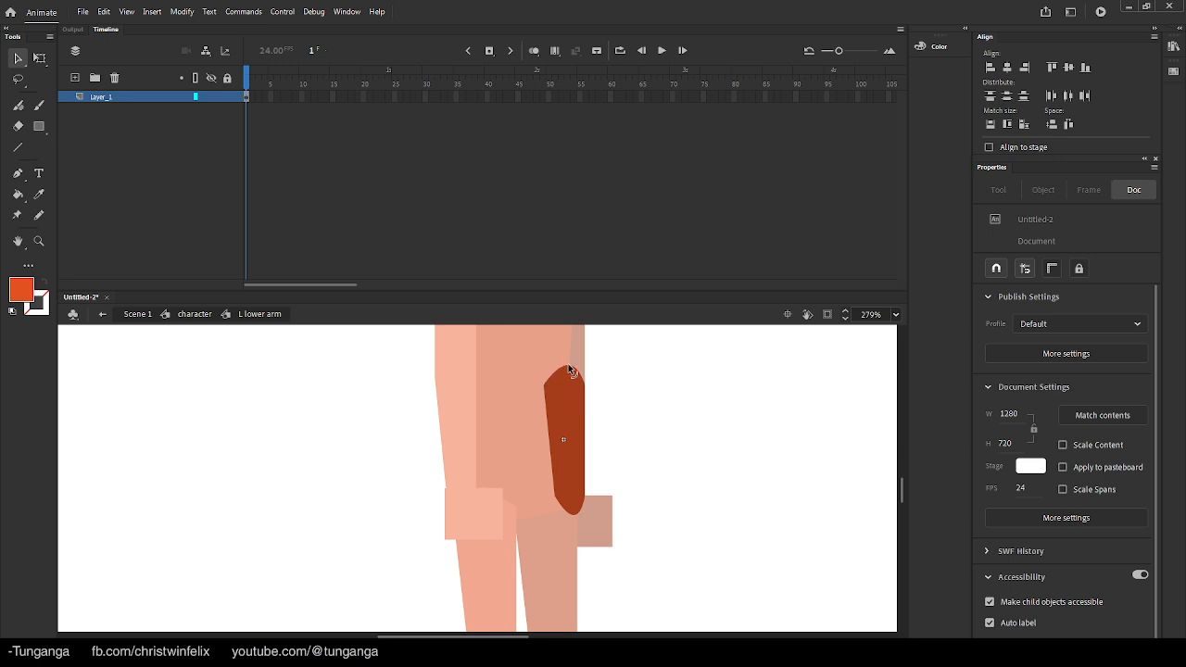
pyautogui.doubleClick(421, 422)
pyautogui.hotkey('ctrl', '-')
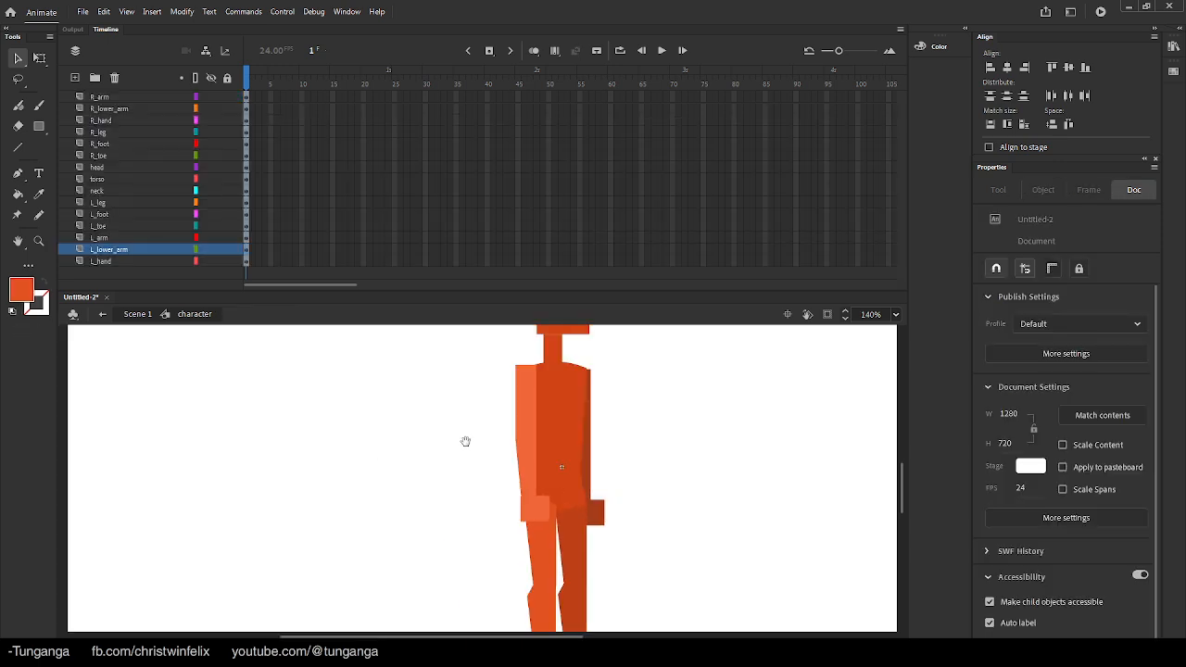
# - Nudge the head five small steps down so that it overlaps the neck
pyautogui.moveTo(465, 441); pyautogui.dragTo(383, 423)
pyautogui.scroll(2, 402, 444)
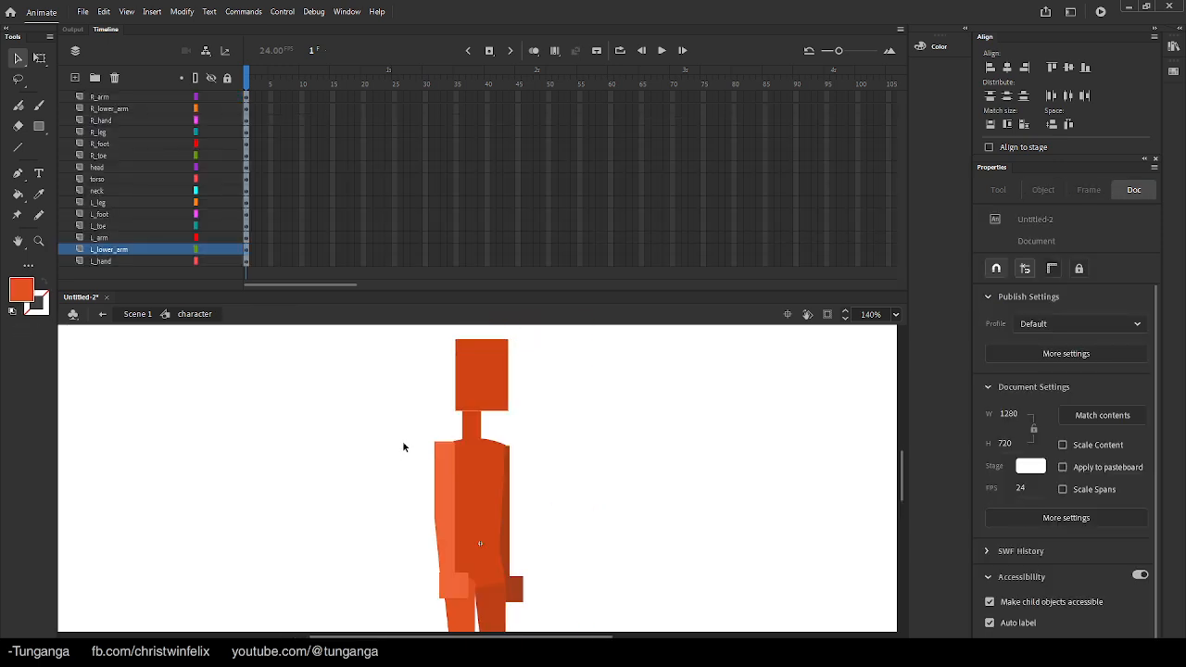
pyautogui.click(488, 386)
pyautogui.press('Down')
pyautogui.press('Down')
pyautogui.press('Down')
pyautogui.press('Down')
pyautogui.press('Down')
pyautogui.click(470, 429)
pyautogui.click(375, 467)
pyautogui.moveTo(391, 536); pyautogui.dragTo(433, 462)
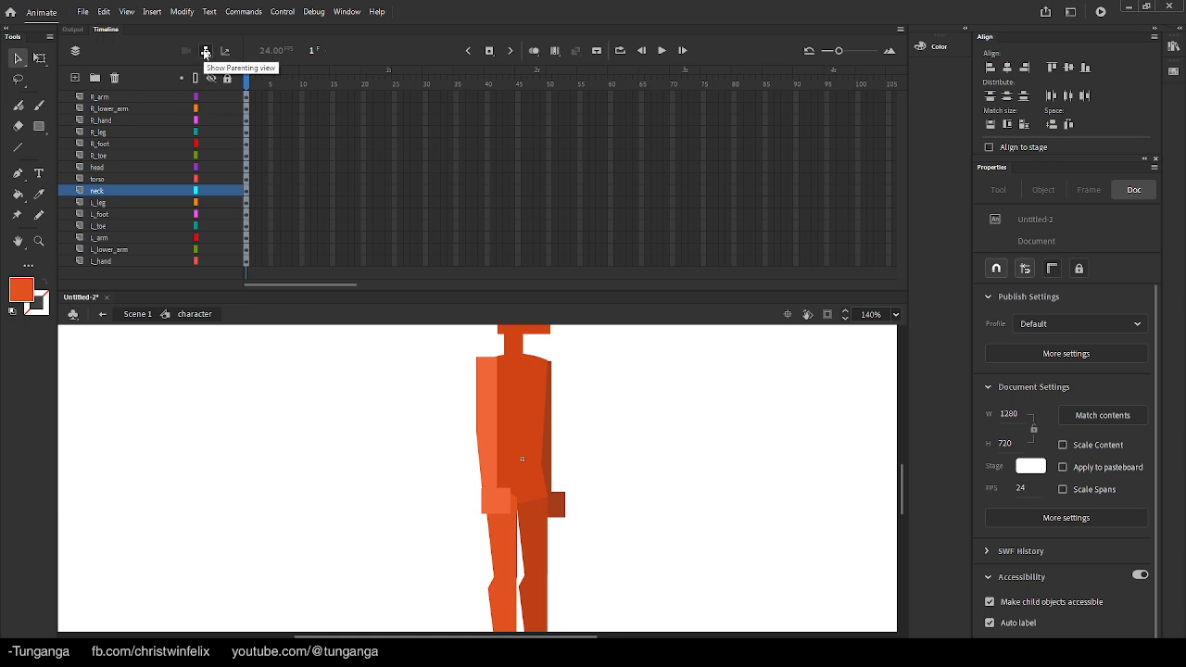
# - Show the Parenting view in the timeline and check the right hand, lower arm and upper arm pieces on the stage
pyautogui.click(205, 52)
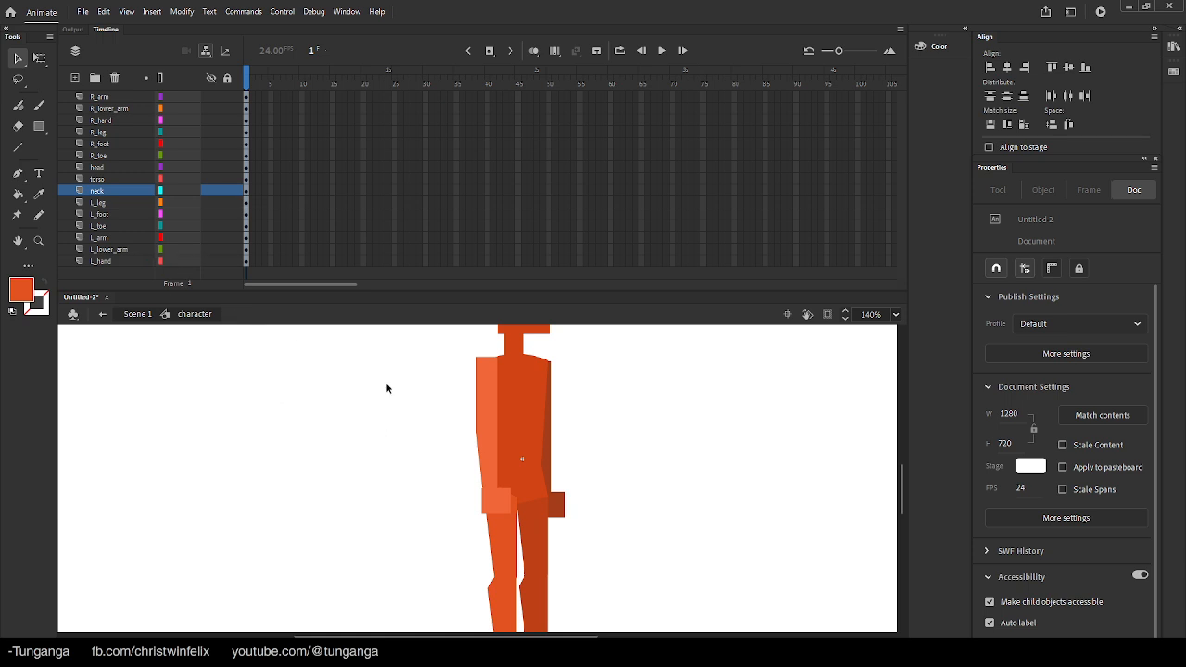
pyautogui.scroll(2, 422, 426)
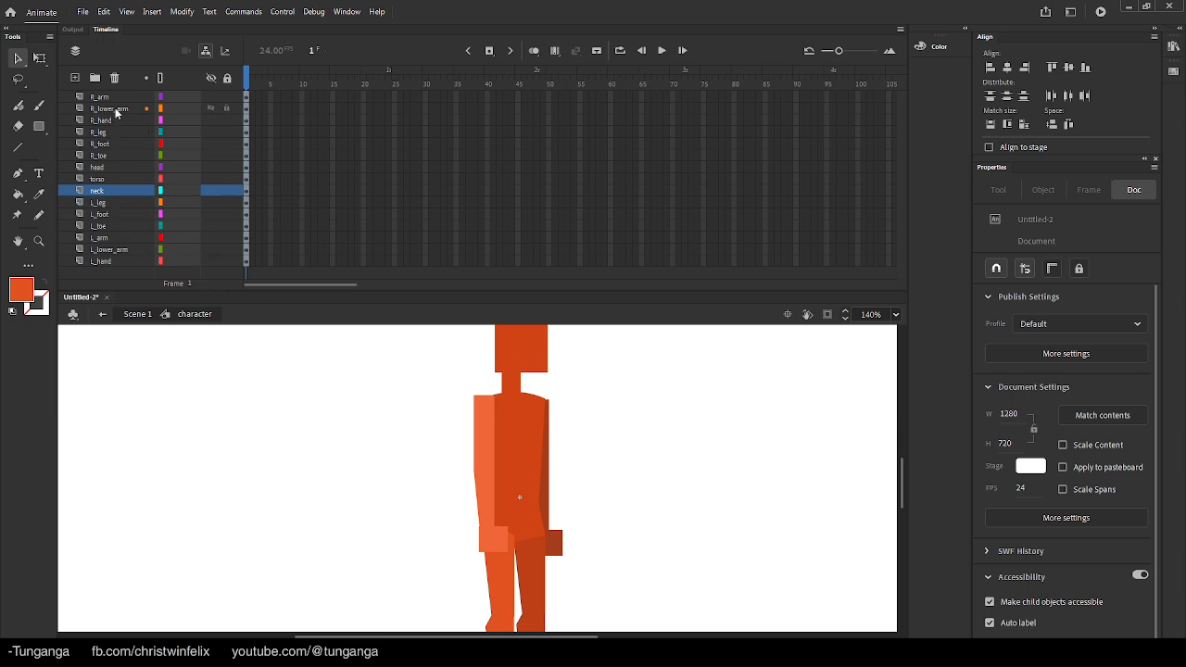
pyautogui.click(491, 542)
pyautogui.keyDown('ctrl'); pyautogui.click(436, 457); pyautogui.keyUp('ctrl')
pyautogui.moveTo(497, 523); pyautogui.dragTo(424, 467)
pyautogui.click(435, 440)
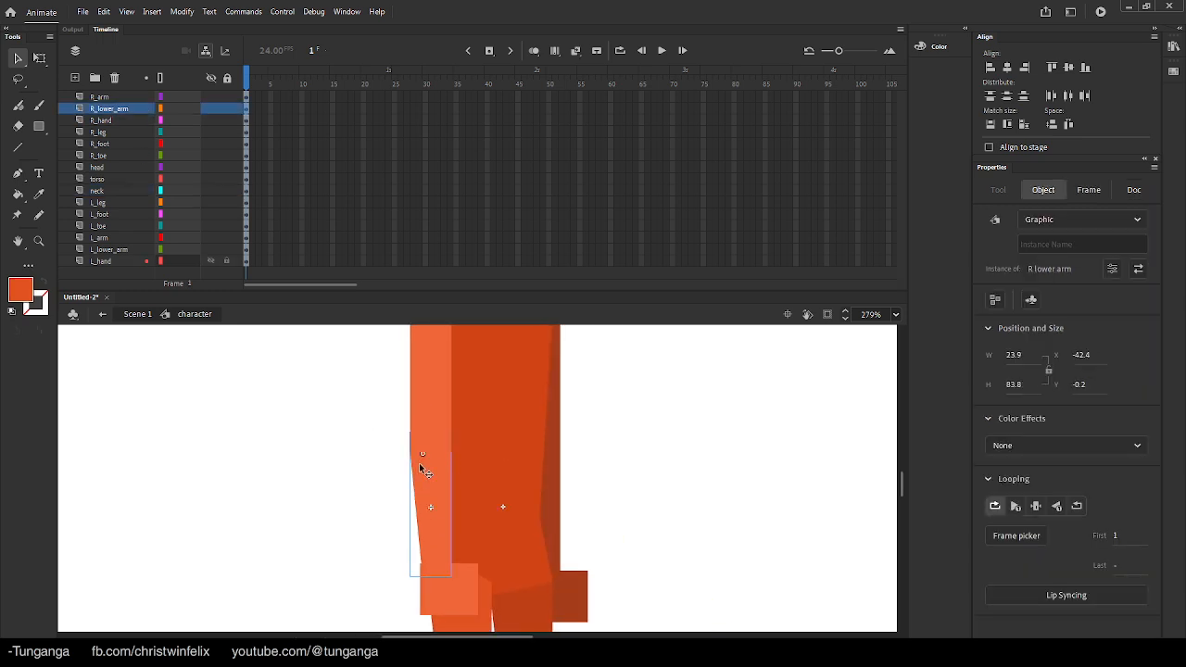
pyautogui.scroll(1, 421, 468)
pyautogui.click(421, 413)
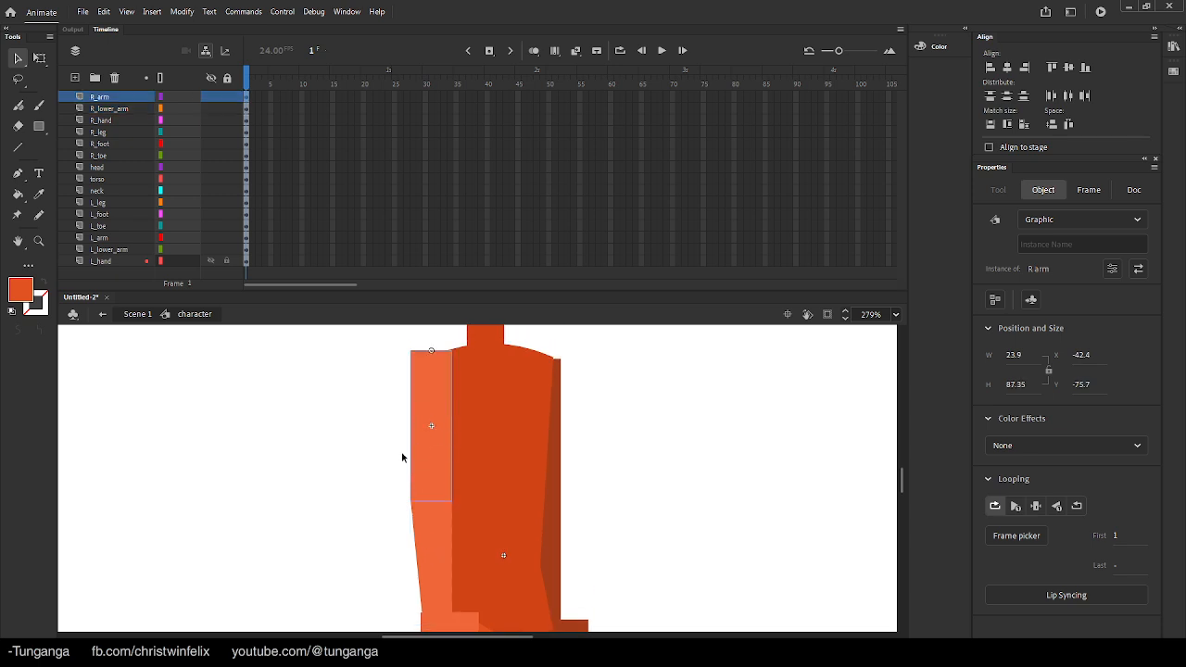
# - Parent the R_hand layer to R_lower_arm, and R_lower_arm to R_arm
pyautogui.click(104, 122)
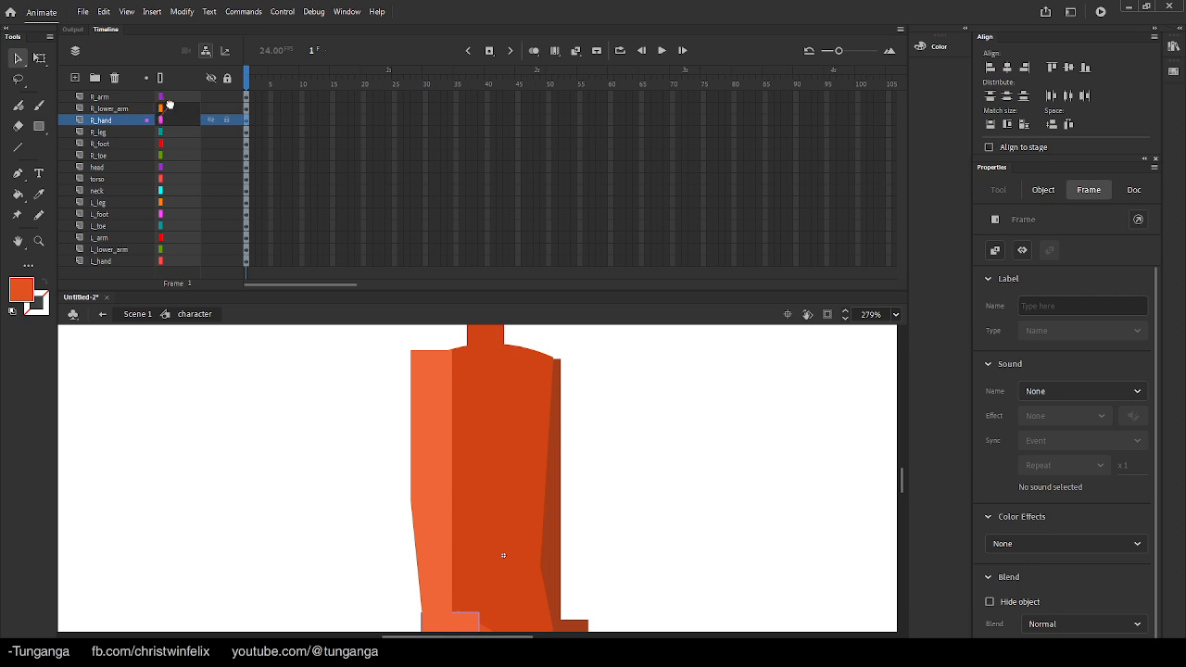
pyautogui.moveTo(166, 107); pyautogui.dragTo(179, 119)
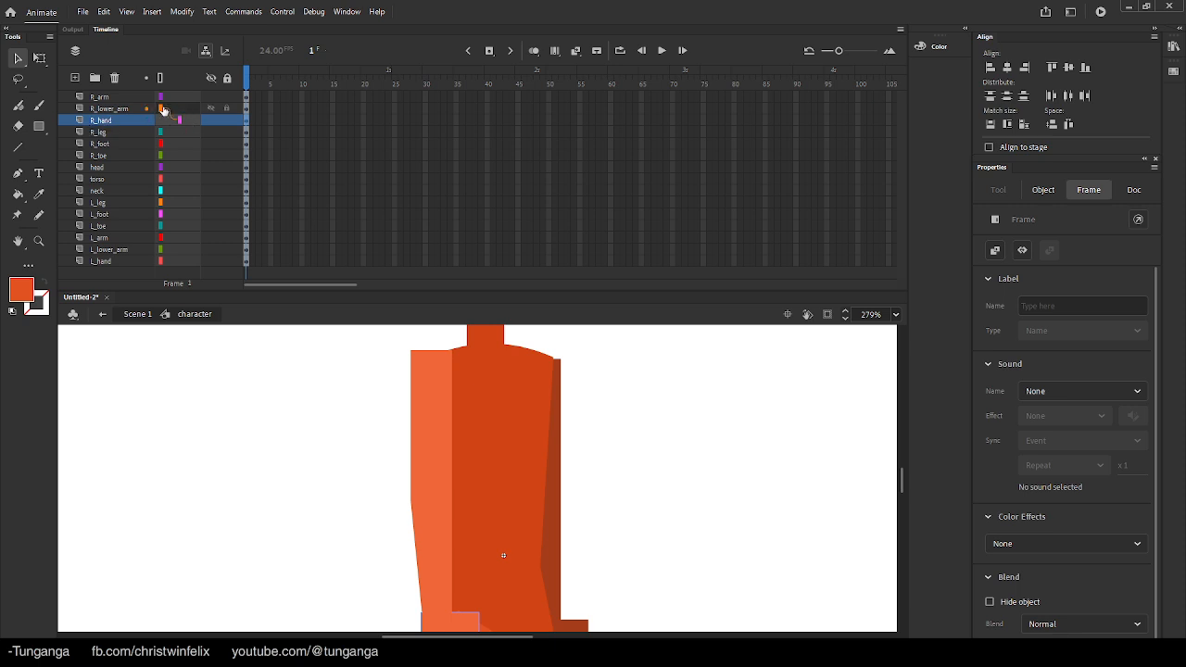
pyautogui.moveTo(169, 96); pyautogui.dragTo(165, 97)
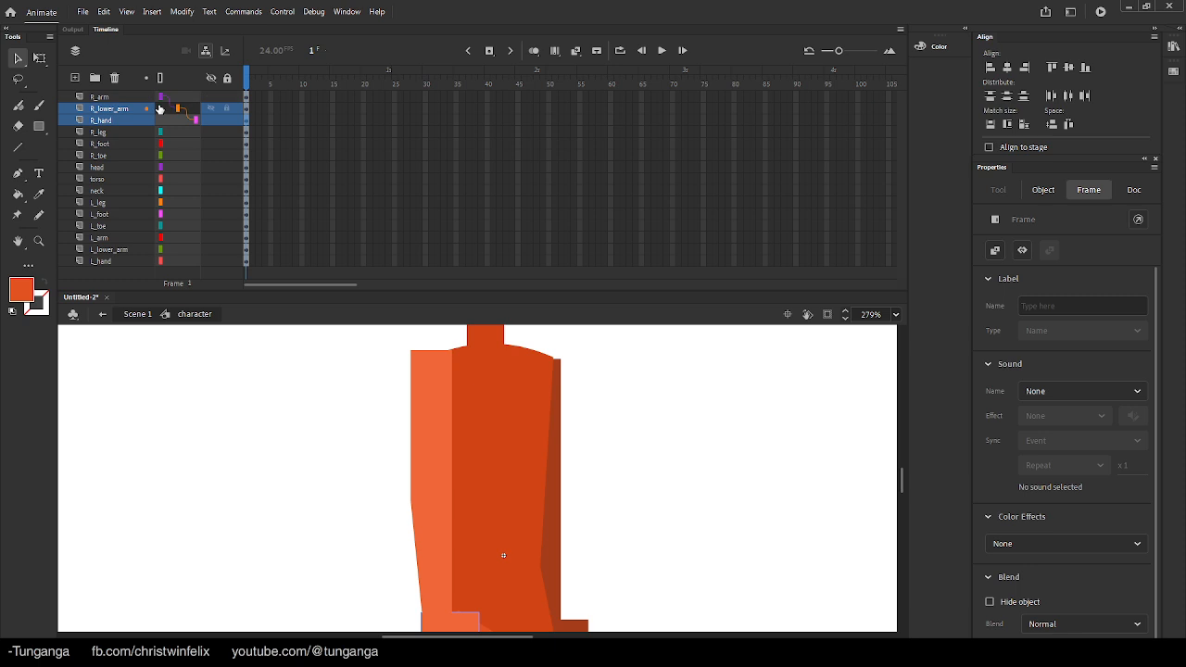
pyautogui.click(160, 120)
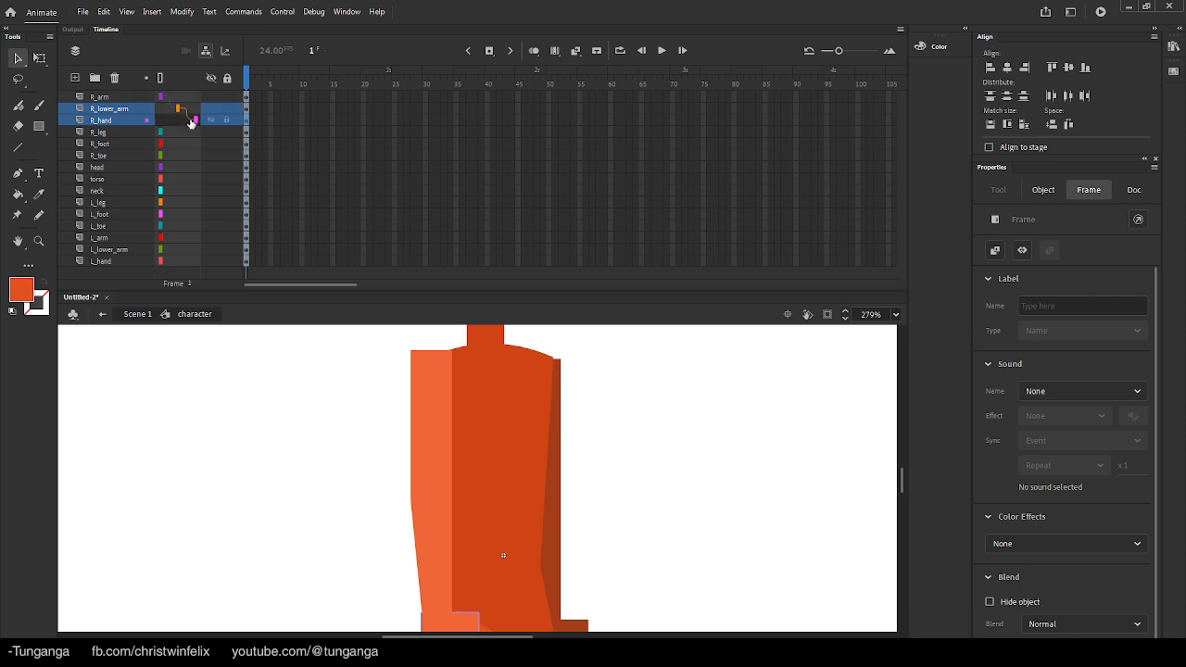
# - Try rotating the right hand with Free Transform to test its parenting, and undo the rotation
pyautogui.click(356, 511)
pyautogui.moveTo(360, 508); pyautogui.dragTo(338, 439)
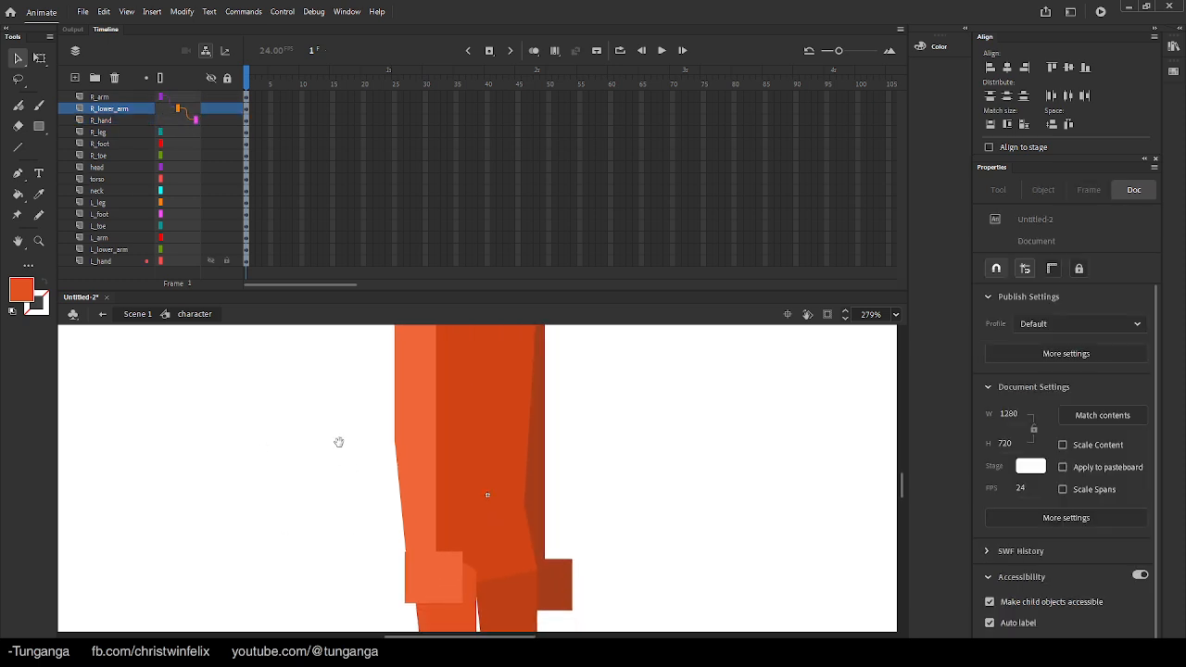
pyautogui.click(443, 581)
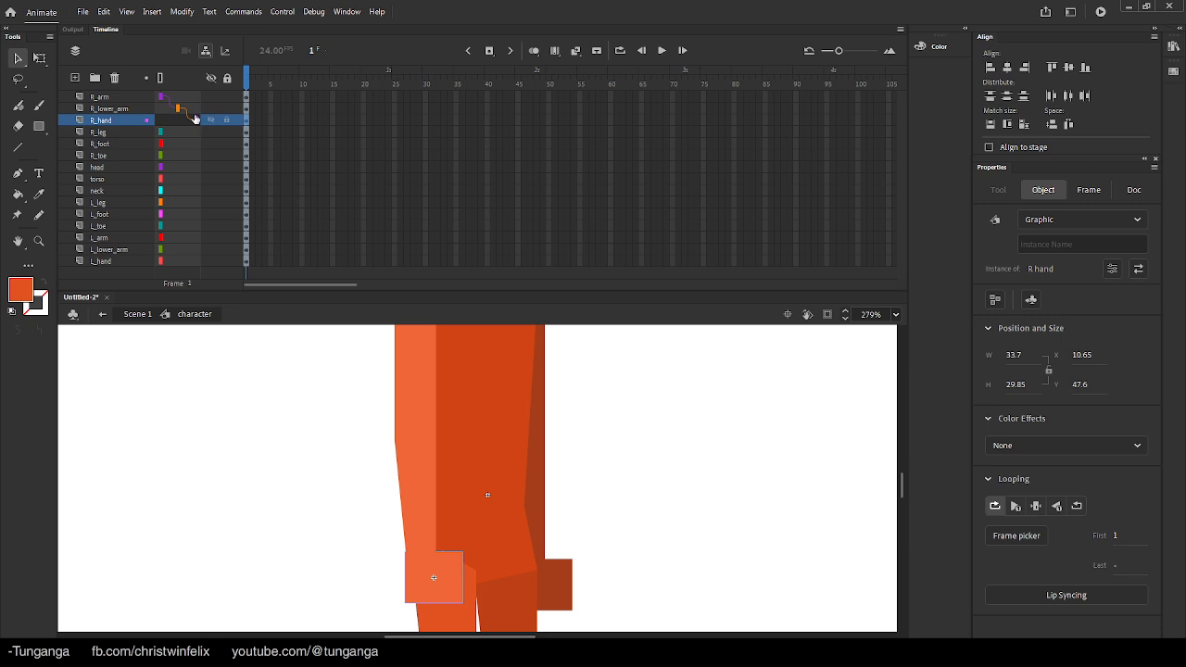
pyautogui.press('q')
pyautogui.moveTo(466, 613); pyautogui.dragTo(500, 582)
pyautogui.hotkey('ctrl', 'z')
# - Try rotating the right lower arm to test that the hand follows it, and undo the rotation
pyautogui.click(416, 469)
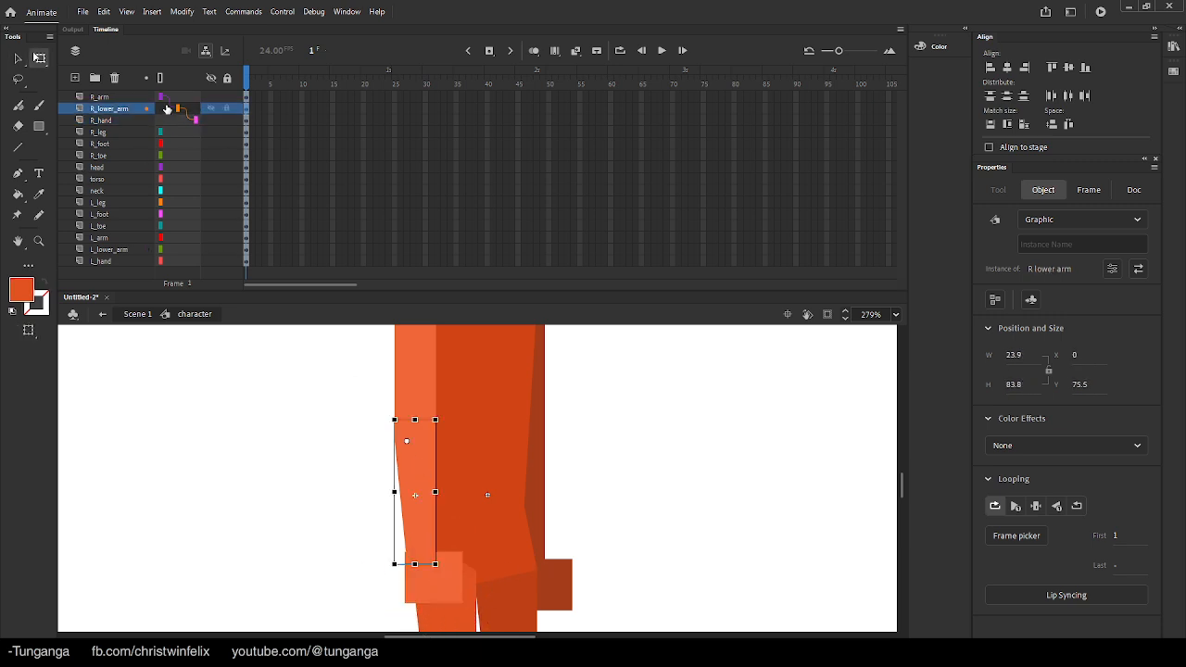
pyautogui.moveTo(181, 112); pyautogui.dragTo(178, 109)
pyautogui.moveTo(444, 572); pyautogui.dragTo(546, 450)
pyautogui.hotkey('ctrl', 'z')
# - Move the right lower arm's pivot point slightly higher at the elbow, test its rotation and undo that rotation
pyautogui.moveTo(405, 443); pyautogui.dragTo(405, 425)
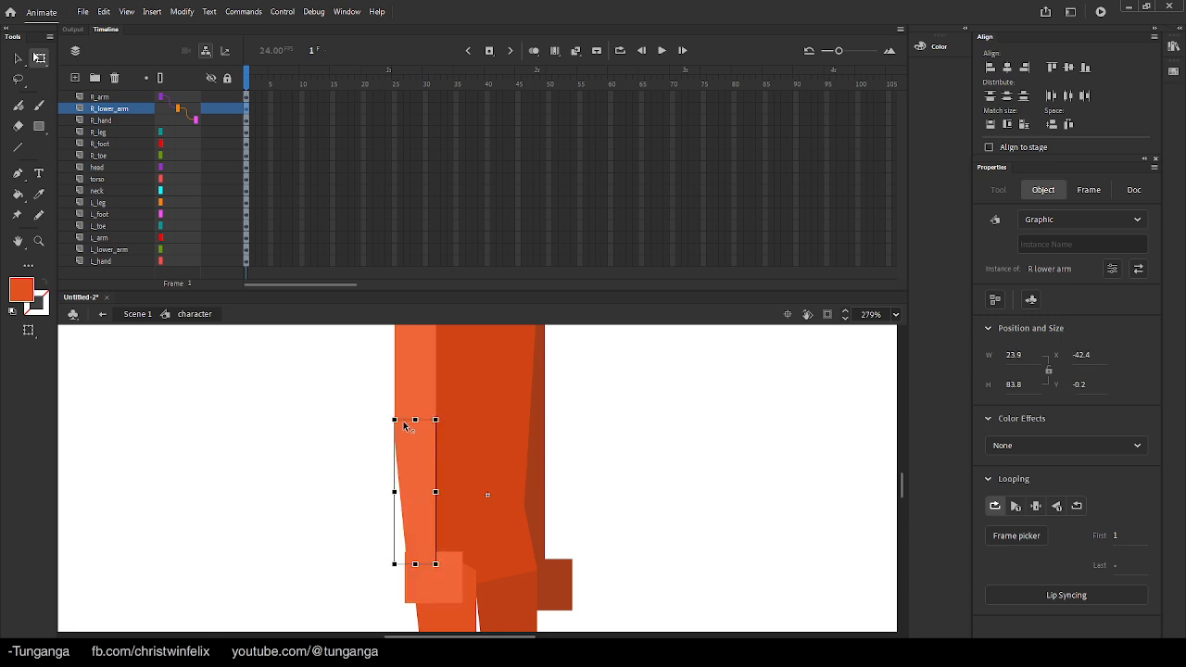
pyautogui.moveTo(443, 571); pyautogui.dragTo(553, 497)
pyautogui.hotkey('ctrl', 'z')
# - Try rotating the right upper arm from the shoulder to test the whole arm chain, and undo the rotation
pyautogui.click(413, 351)
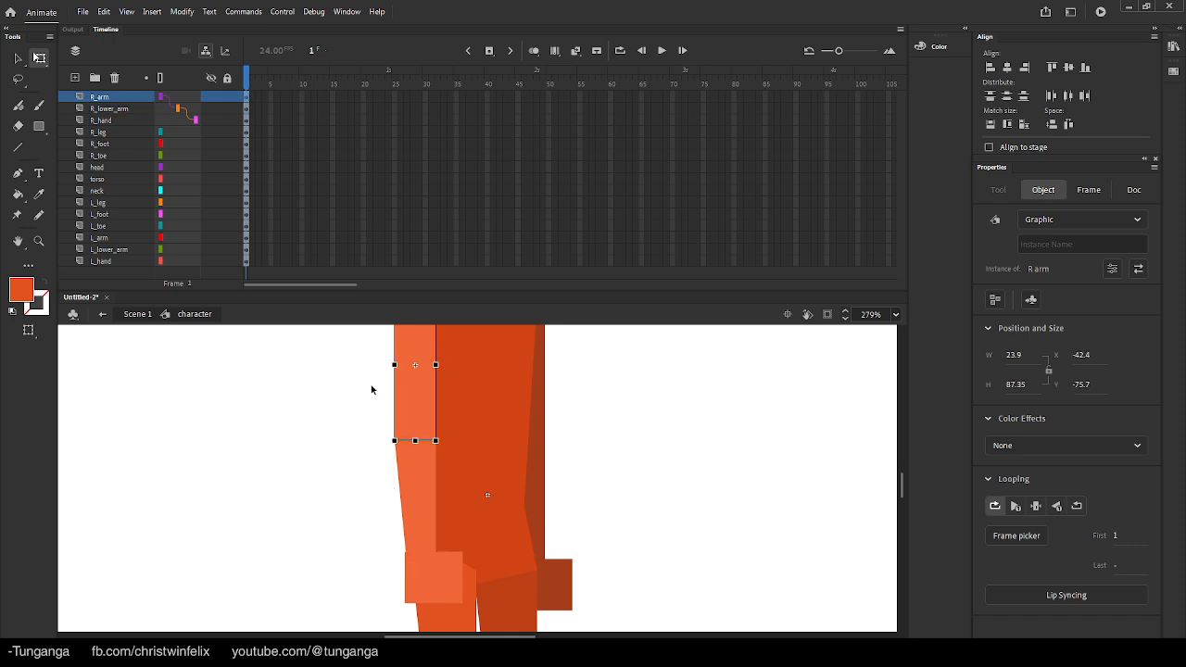
pyautogui.moveTo(347, 374); pyautogui.dragTo(341, 424)
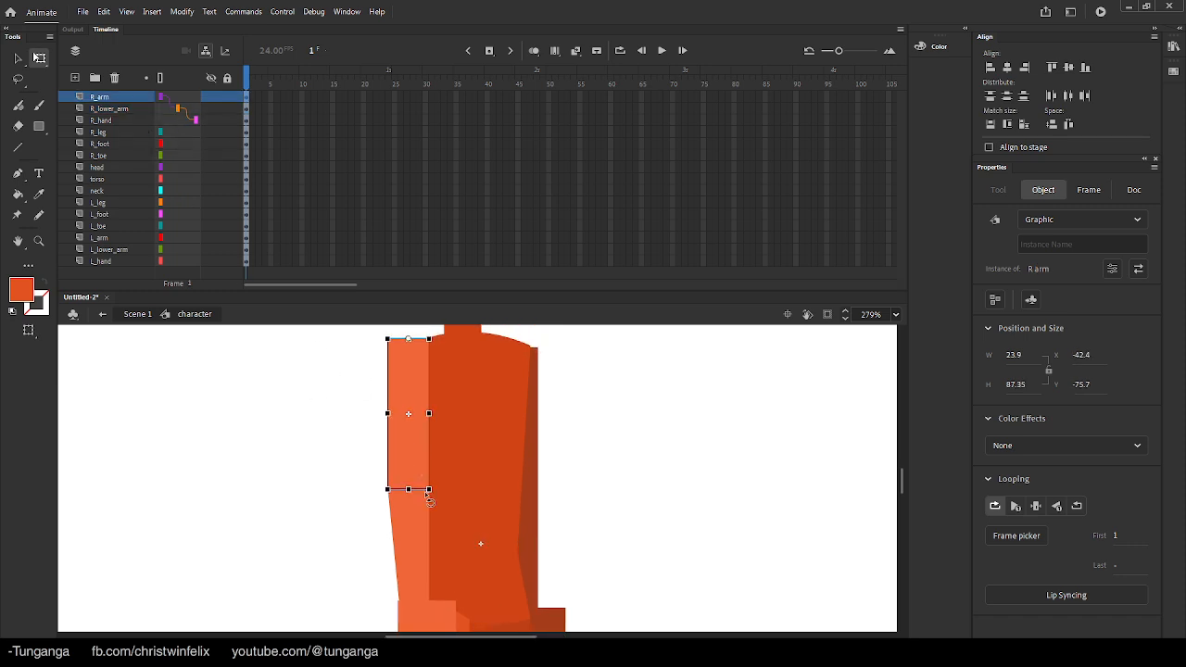
pyautogui.moveTo(439, 504); pyautogui.dragTo(305, 484)
pyautogui.hotkey('ctrl', 'z')
pyautogui.click(314, 474)
# - Parent the L_hand layer to L_lower_arm
pyautogui.moveTo(447, 459); pyautogui.dragTo(382, 366)
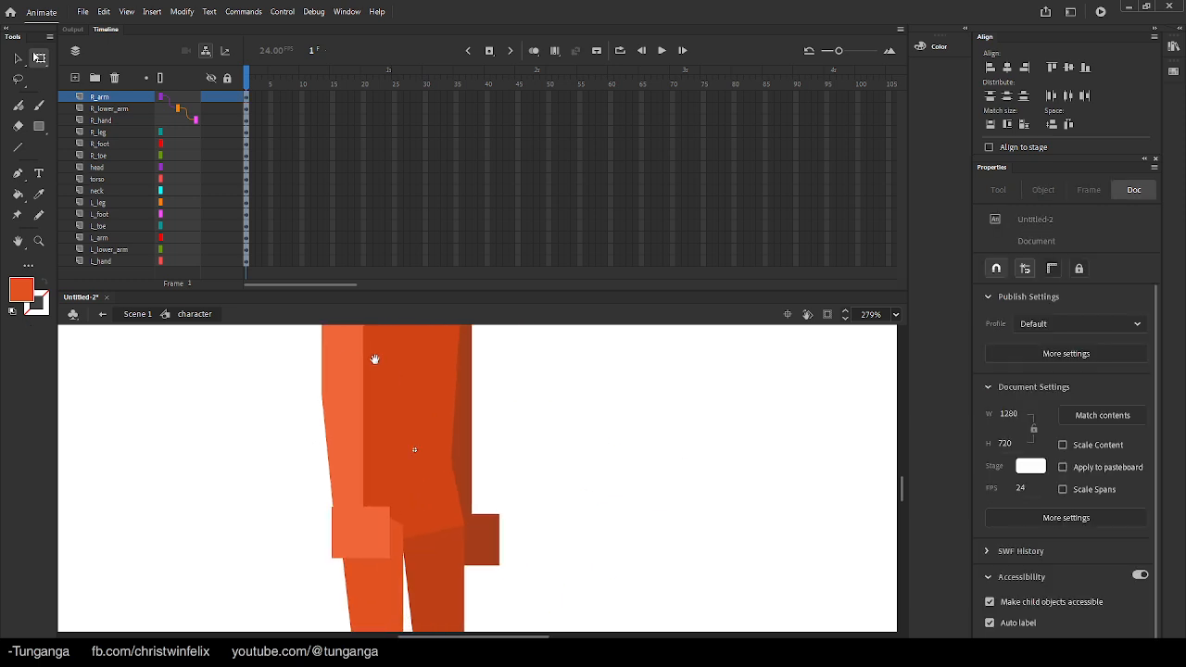
pyautogui.click(493, 540)
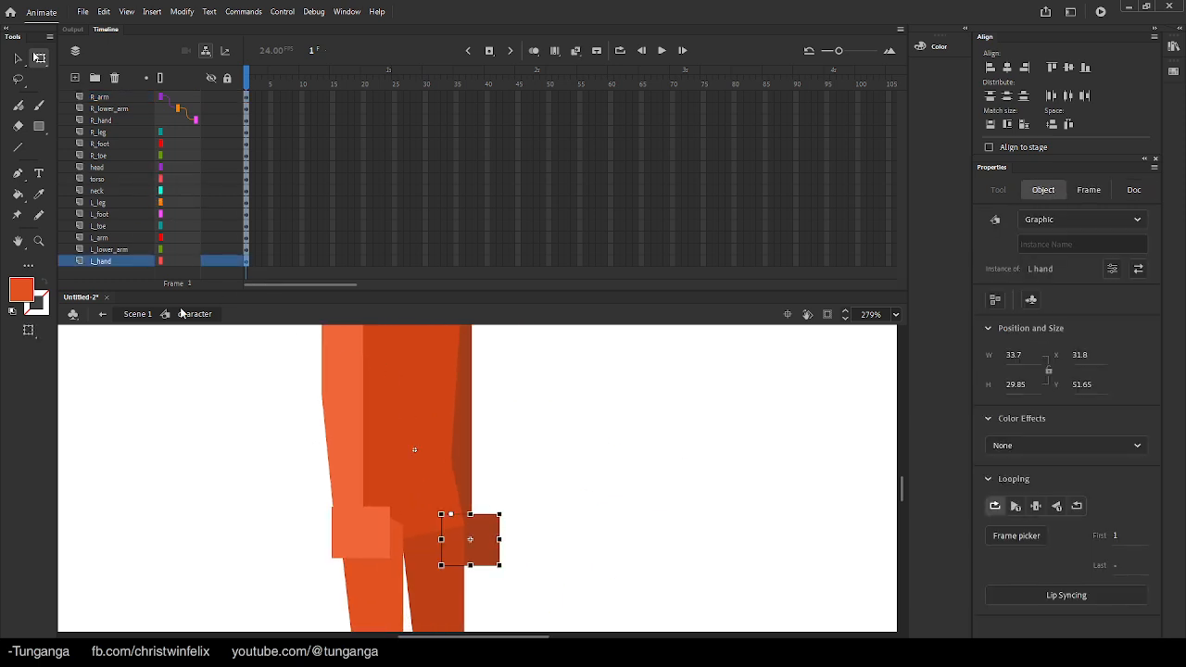
pyautogui.click(159, 259)
pyautogui.moveTo(160, 248); pyautogui.dragTo(163, 238)
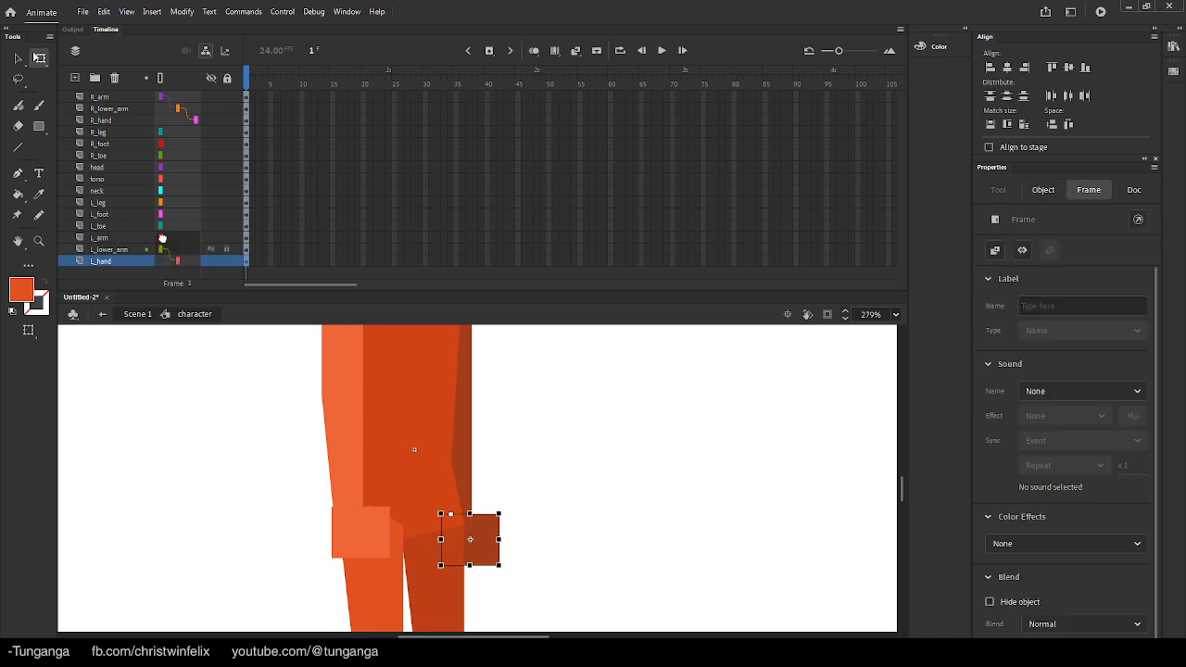
# - Parent the L_lower_arm layer to L_arm, and clear the selection on the stage
pyautogui.moveTo(162, 238); pyautogui.dragTo(162, 238)
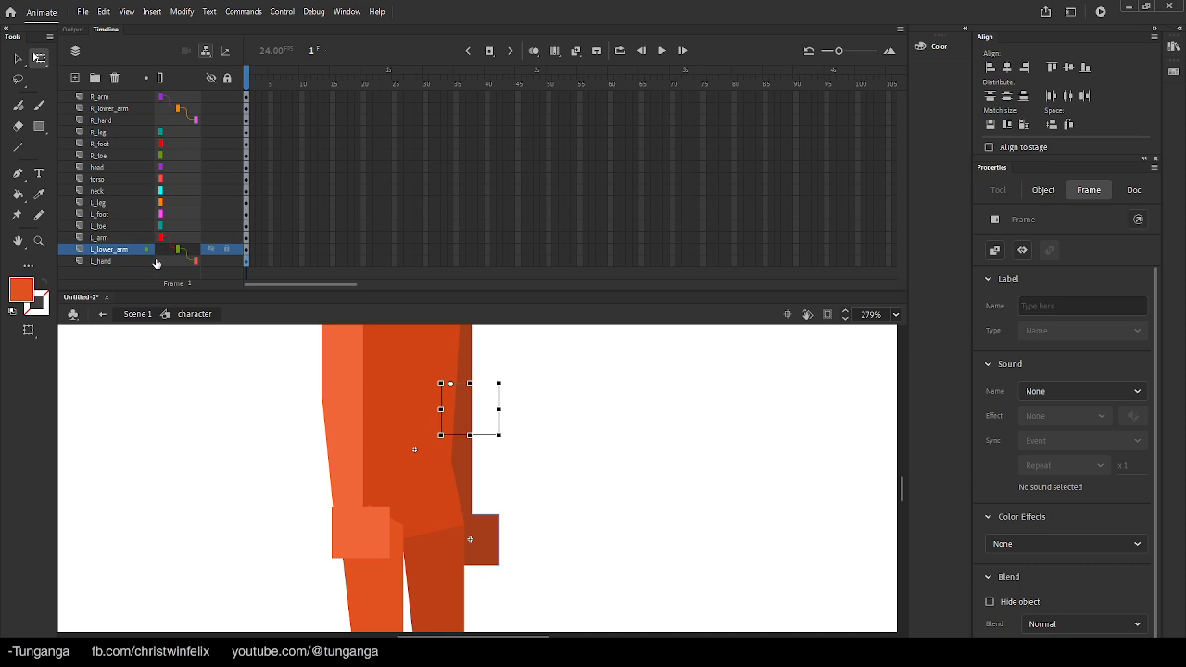
pyautogui.press('v')
pyautogui.click(253, 471)
# - Link the right leg chain by parenting the R_toe layer to R_foot and R_foot to R_leg
pyautogui.moveTo(274, 574); pyautogui.dragTo(272, 489)
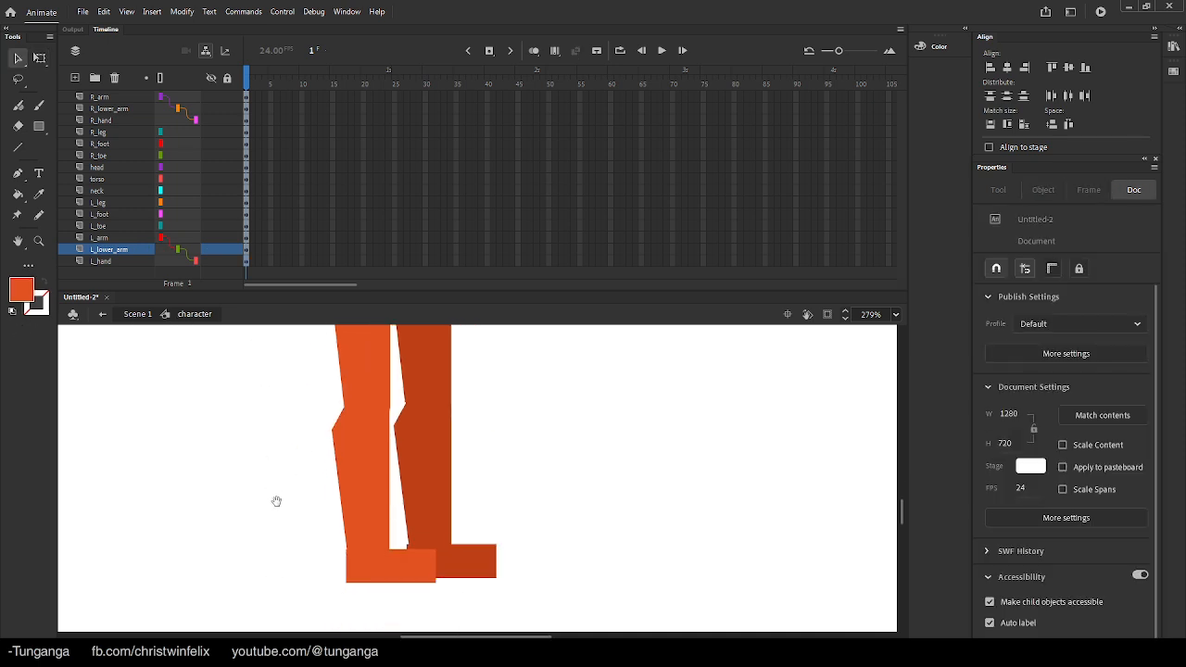
pyautogui.click(378, 581)
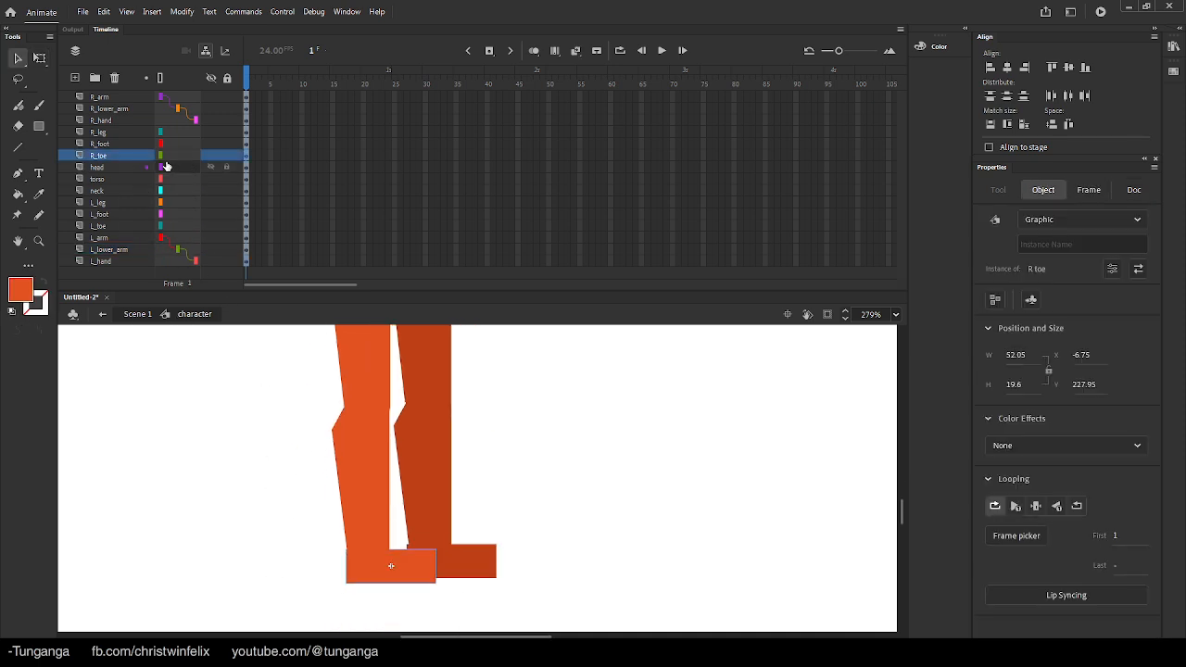
pyautogui.moveTo(161, 156)
pyautogui.mouseDown()
pyautogui.moveTo(163, 146)
pyautogui.moveTo(172, 165)
pyautogui.moveTo(163, 144)
pyautogui.mouseUp()
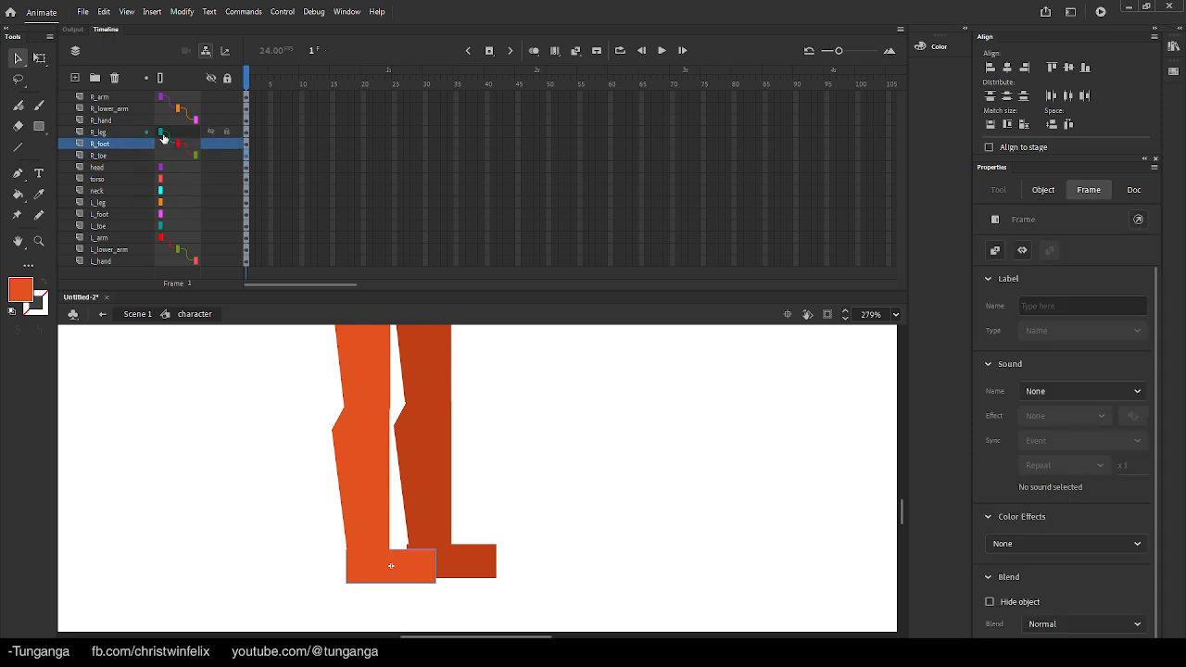
pyautogui.click(365, 489)
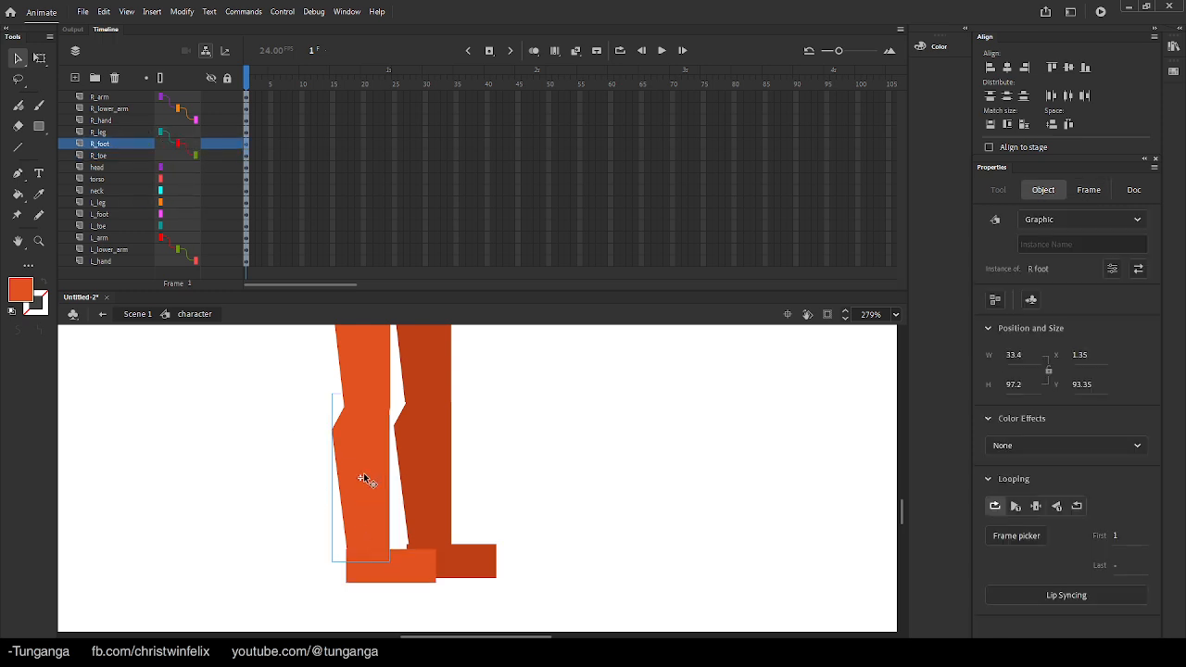
pyautogui.click(362, 354)
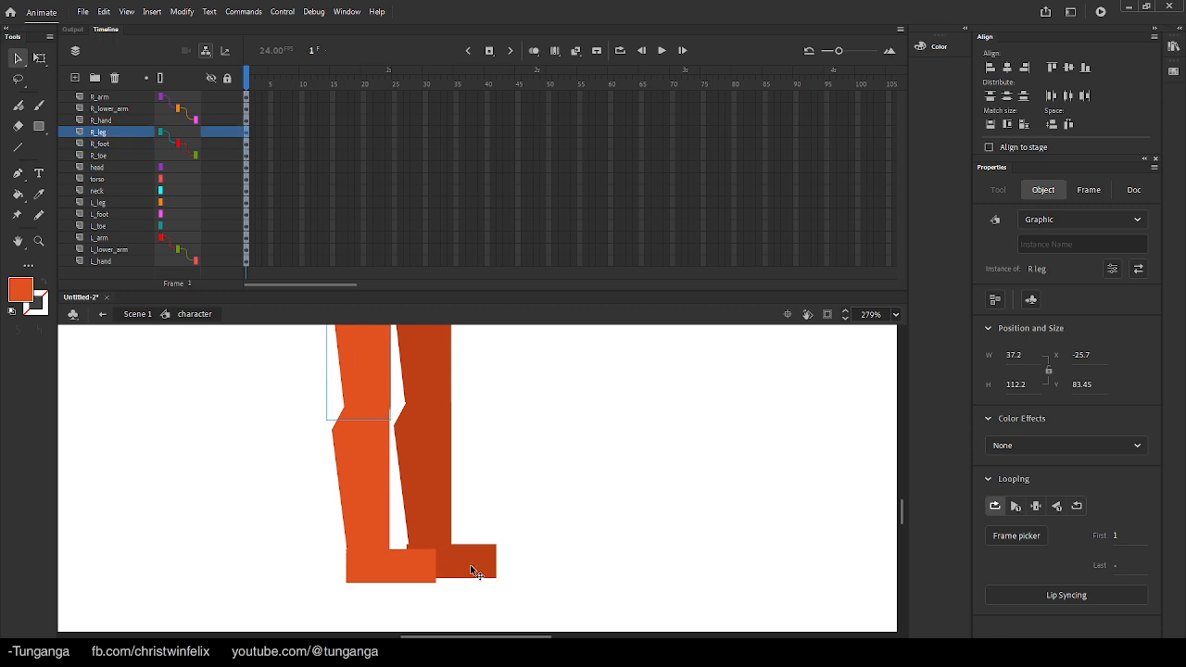
# - Link the left leg chain by parenting the L_toe layer to L_foot and L_foot to L_leg
pyautogui.click(469, 564)
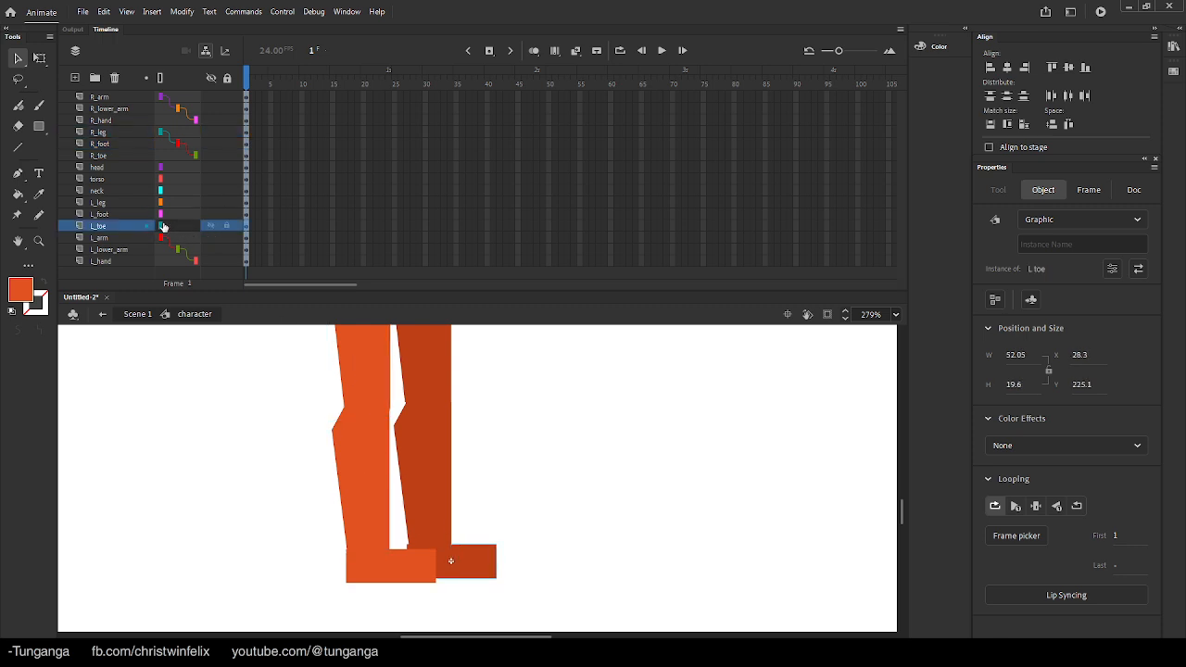
pyautogui.moveTo(163, 226); pyautogui.dragTo(163, 214)
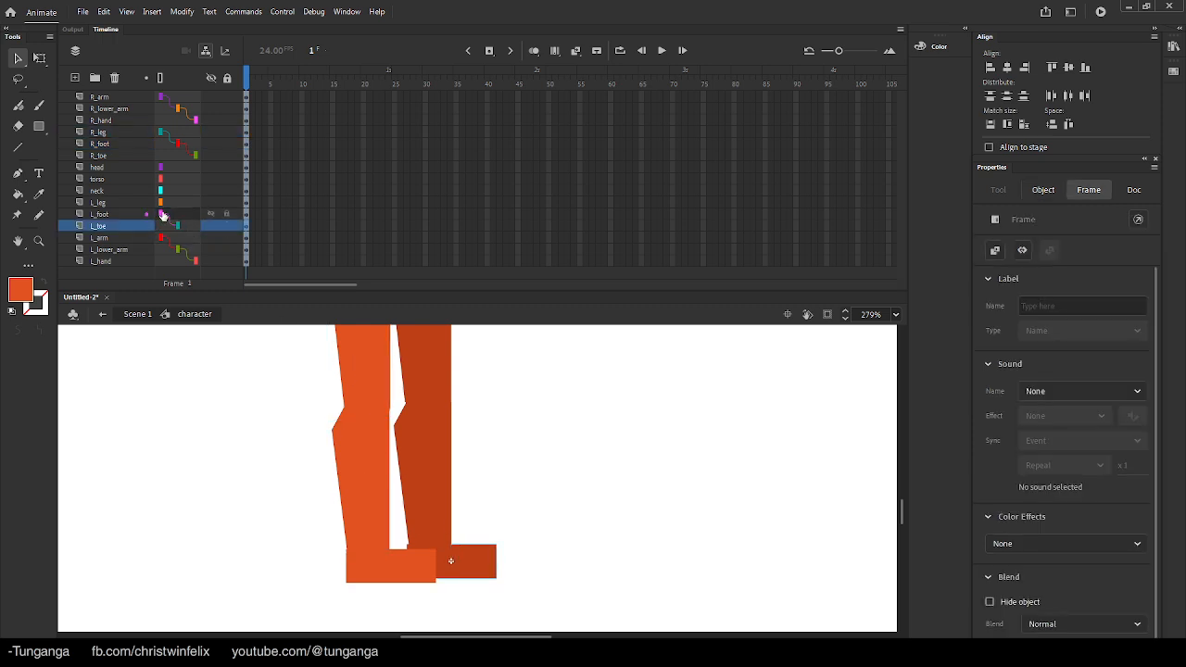
pyautogui.click(163, 212)
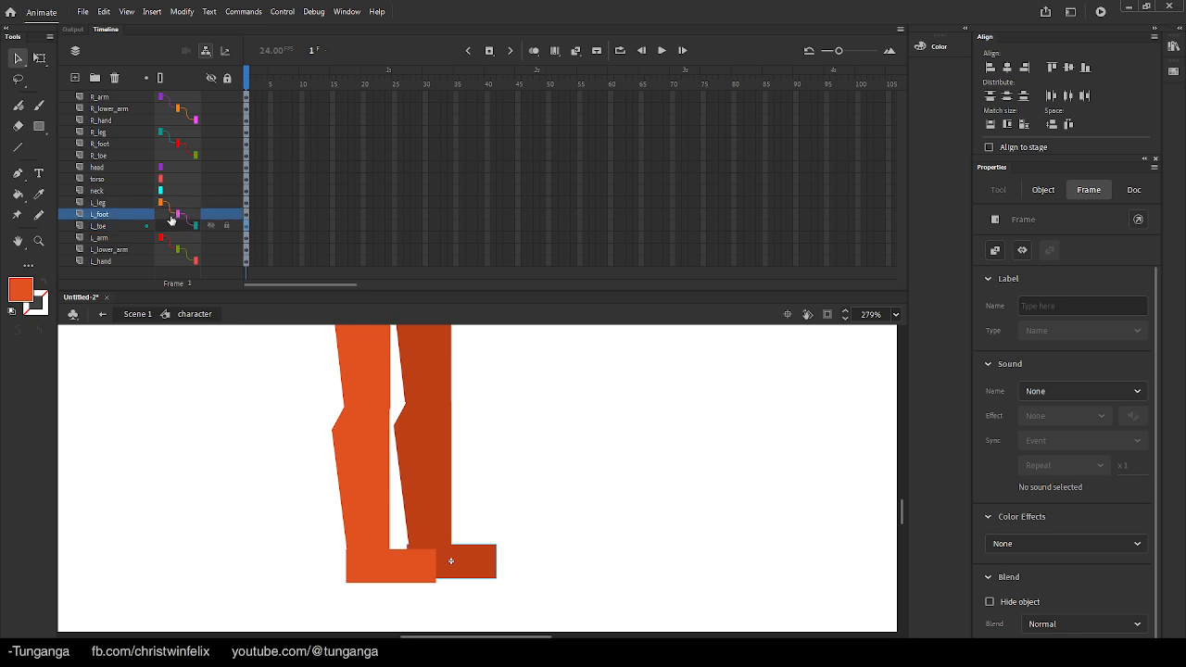
# - Parent the head layer to neck and the neck layer to torso
pyautogui.click(160, 169)
pyautogui.moveTo(160, 174)
pyautogui.mouseDown()
pyautogui.moveTo(167, 192)
pyautogui.moveTo(161, 179)
pyautogui.mouseUp()
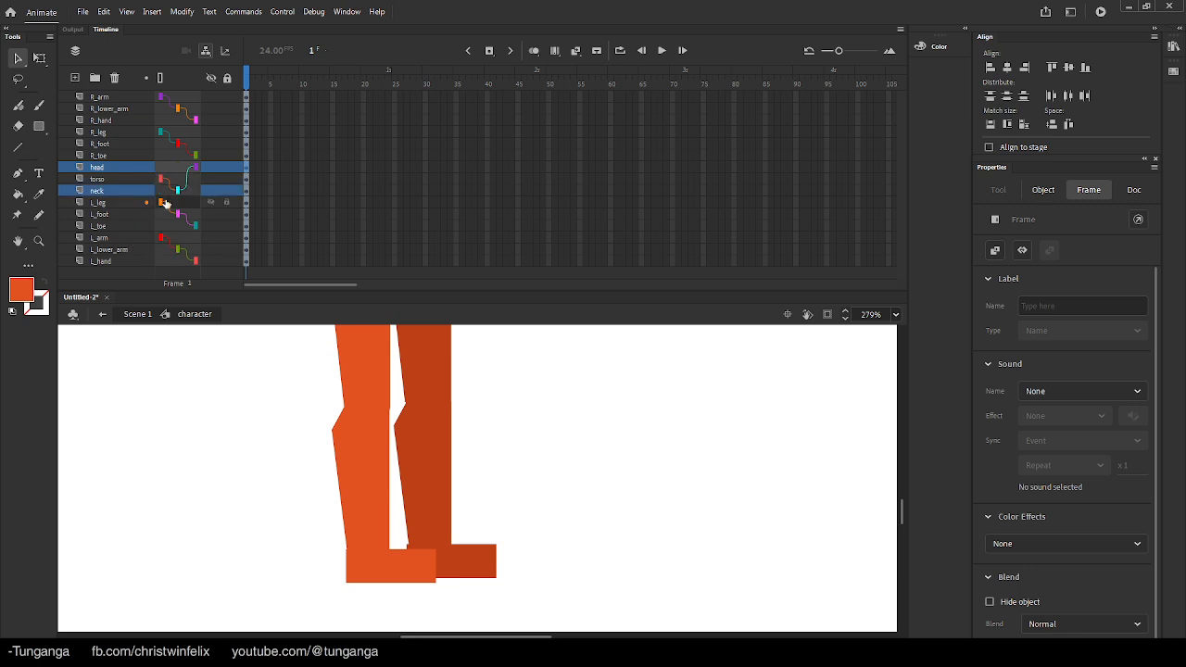
# - Parent the L_leg, L_arm, R_leg and R_arm layers to the torso layer
pyautogui.moveTo(160, 202); pyautogui.dragTo(162, 179)
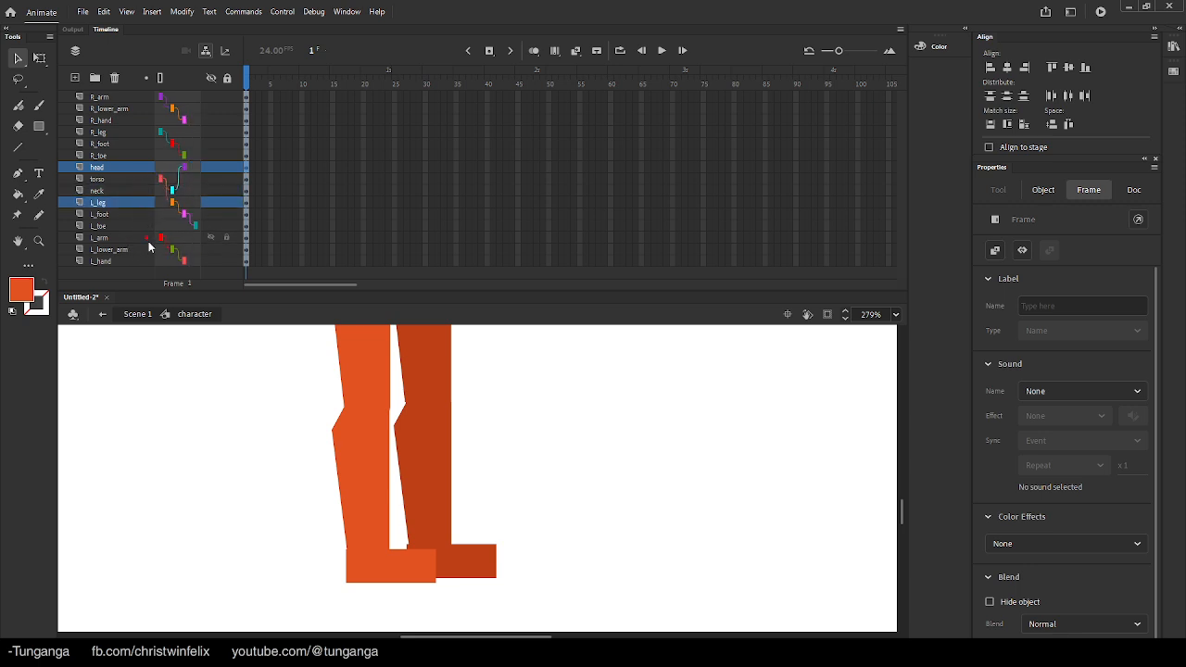
pyautogui.moveTo(162, 240); pyautogui.dragTo(156, 181)
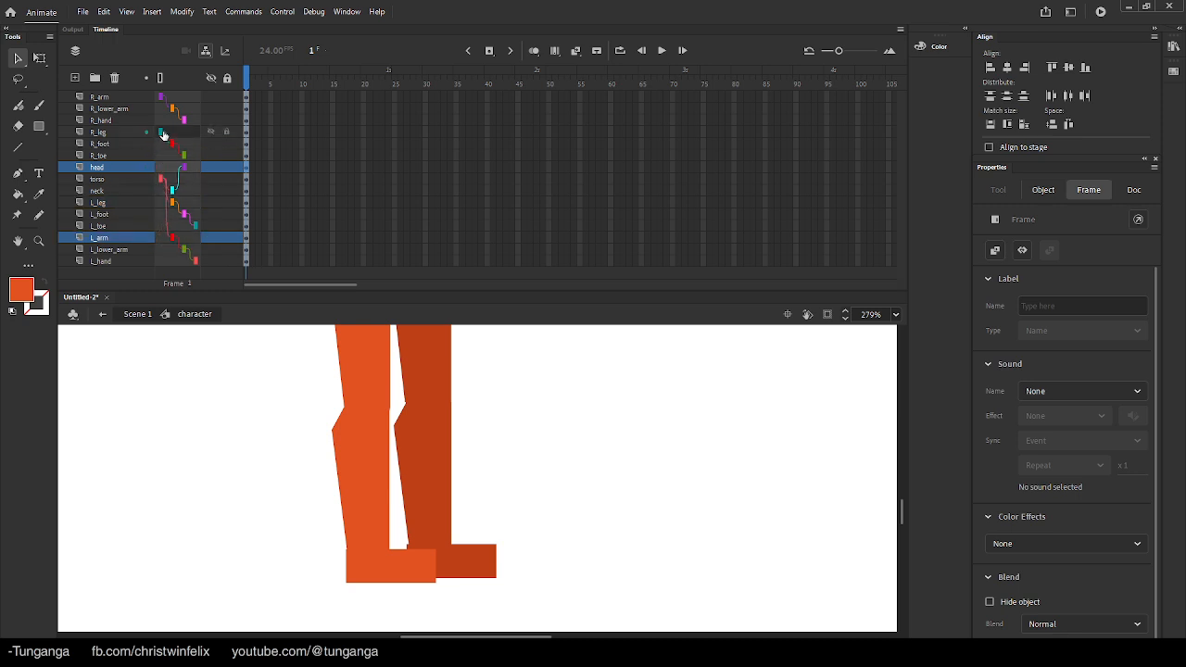
pyautogui.moveTo(163, 134); pyautogui.dragTo(163, 179)
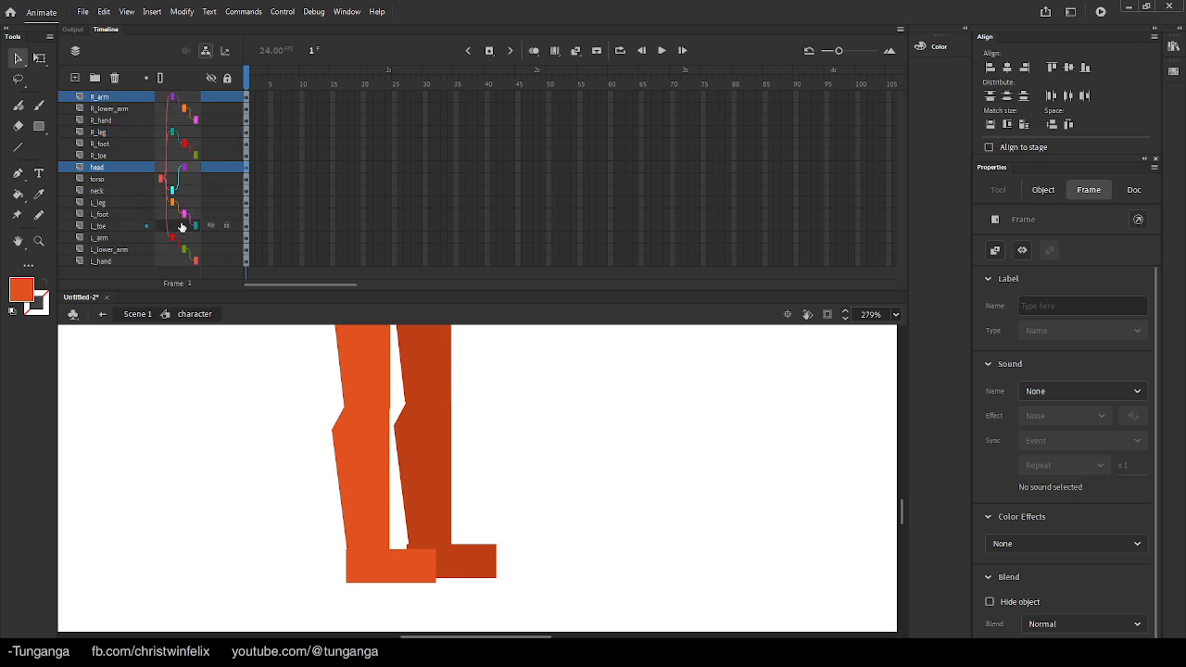
pyautogui.click(278, 404)
# - Examine the whole character by selecting its right arm, head, neck and legs in turn
pyautogui.hotkey('ctrl', '-')
pyautogui.moveTo(267, 461); pyautogui.dragTo(280, 464)
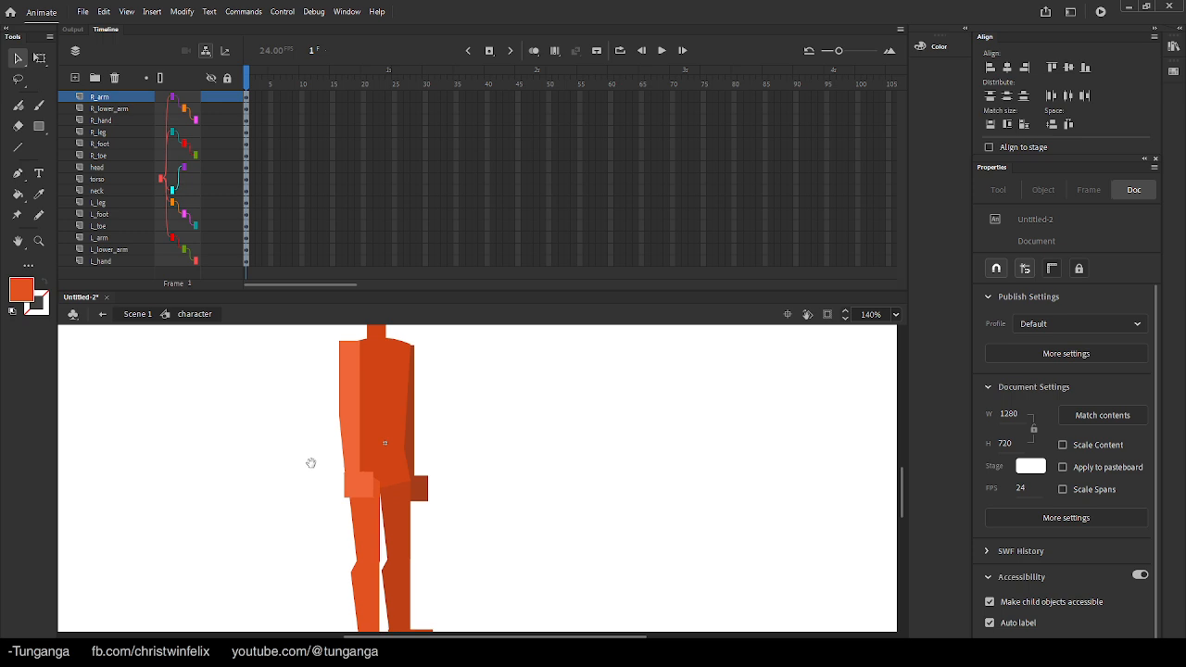
pyautogui.moveTo(371, 411); pyautogui.dragTo(324, 441)
pyautogui.hotkey('ctrl', '-')
pyautogui.moveTo(516, 466); pyautogui.dragTo(519, 455)
pyautogui.click(495, 434)
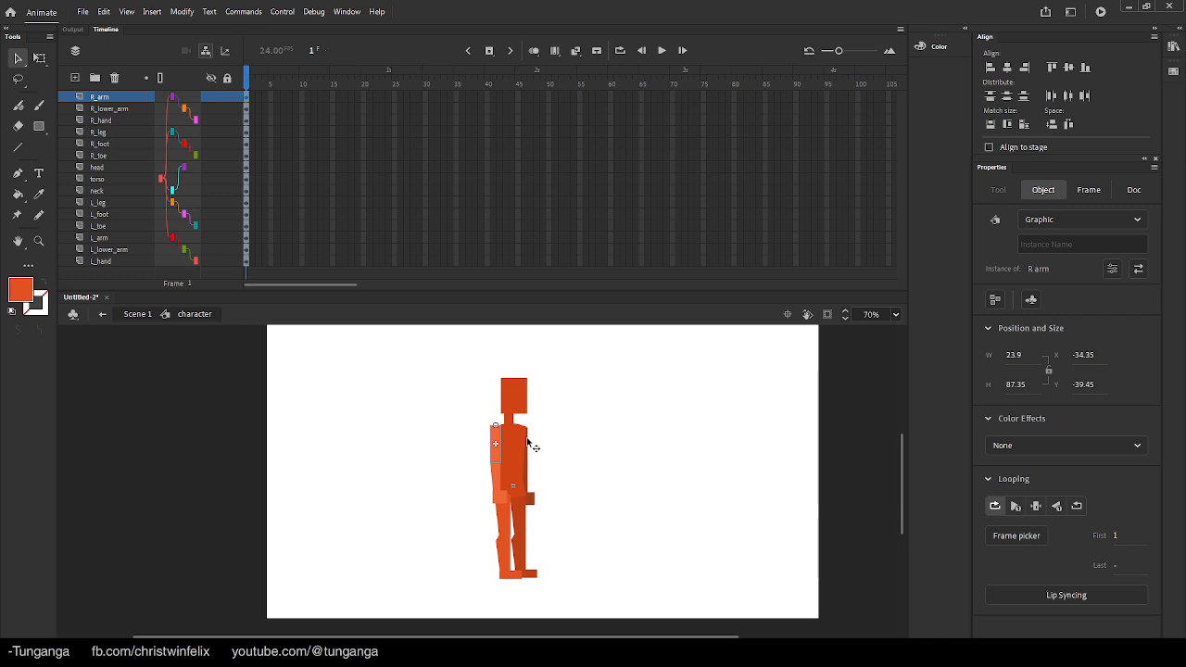
pyautogui.click(512, 409)
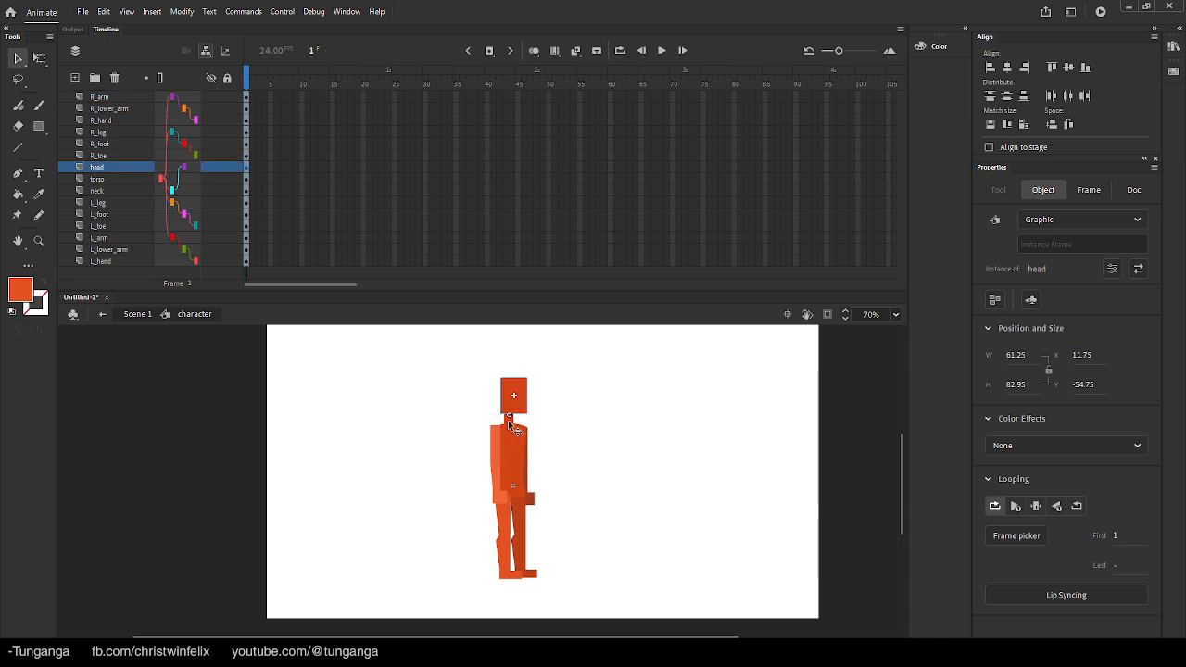
pyautogui.click(508, 423)
pyautogui.click(514, 532)
pyautogui.click(504, 535)
pyautogui.click(463, 506)
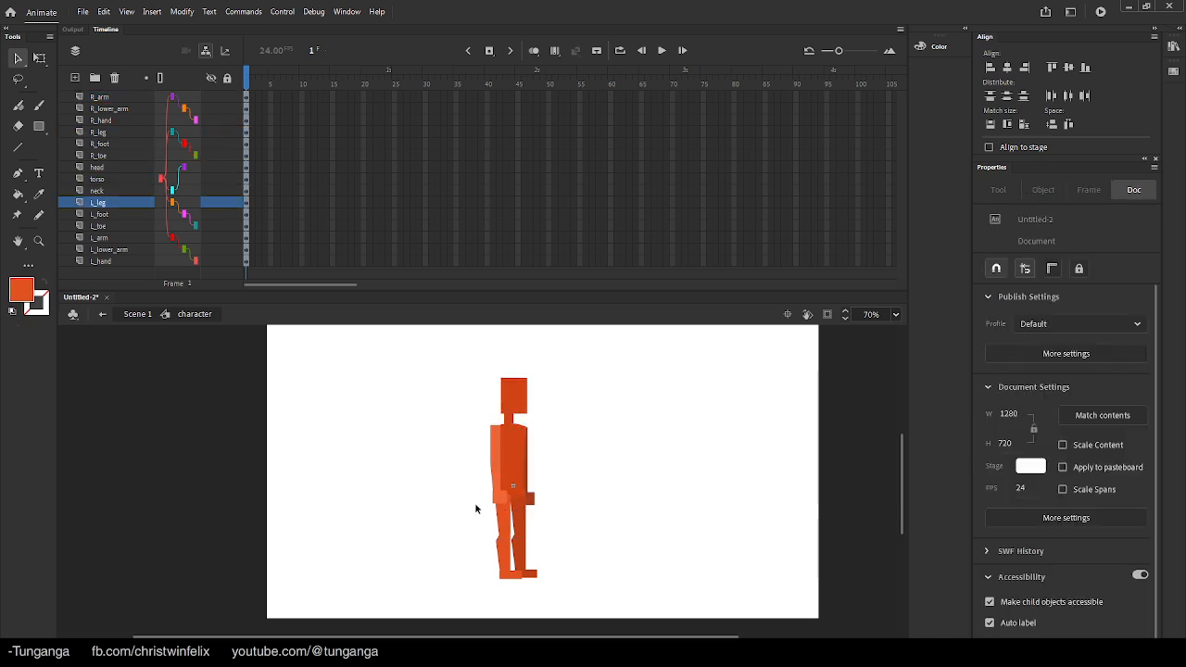
# - Try rotating the right upper arm with Free Transform to test the linked arm chain
pyautogui.click(493, 458)
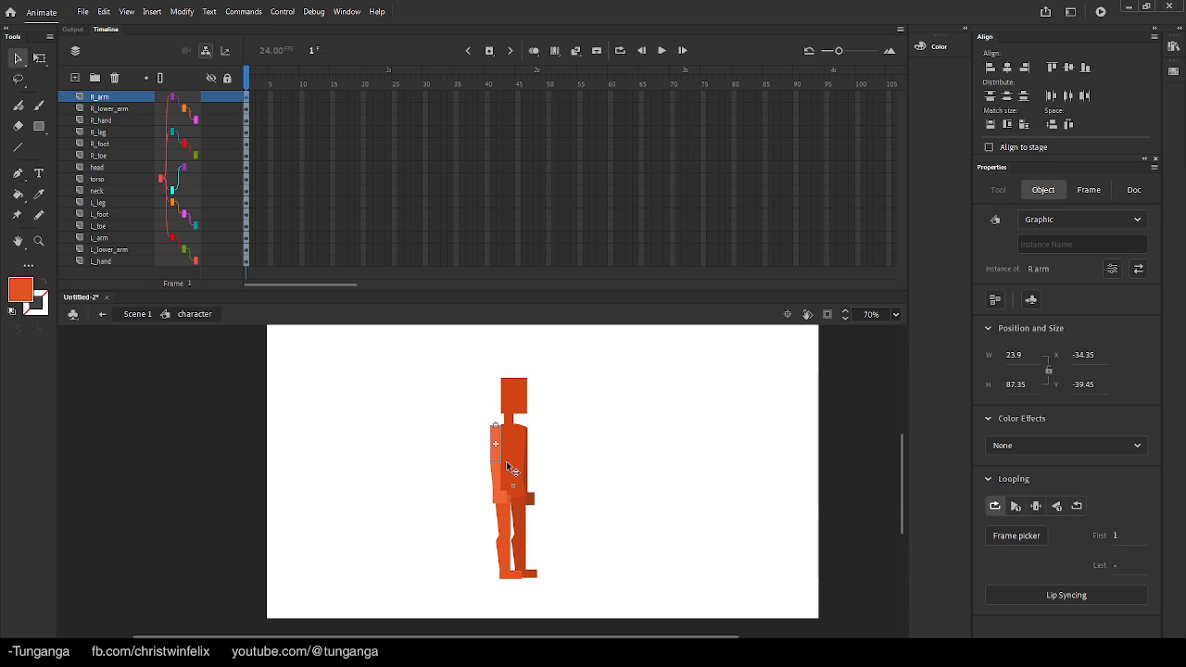
pyautogui.press('q')
pyautogui.moveTo(508, 471); pyautogui.dragTo(474, 466)
pyautogui.click(443, 461)
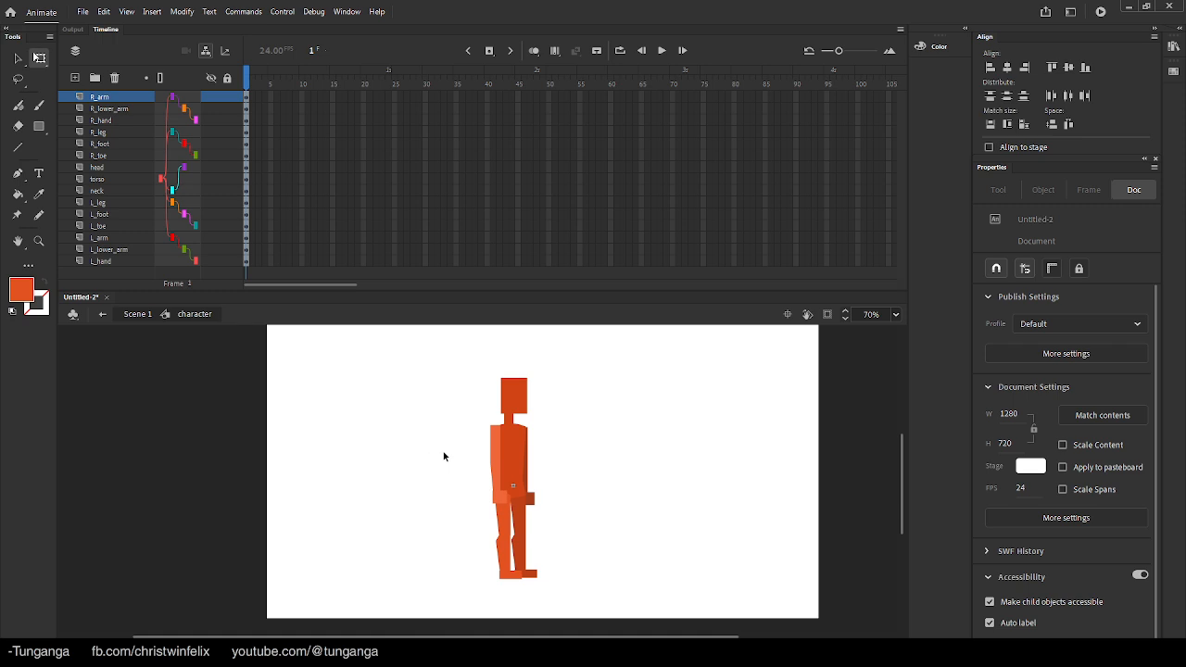
pyautogui.moveTo(435, 440); pyautogui.dragTo(351, 442)
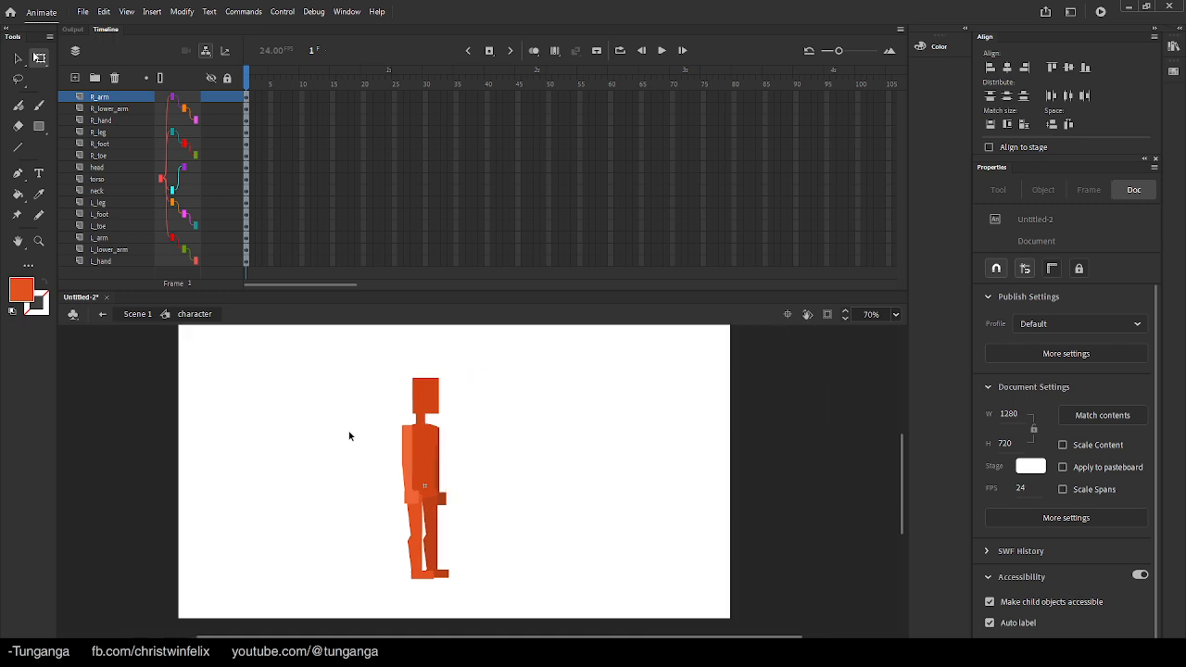